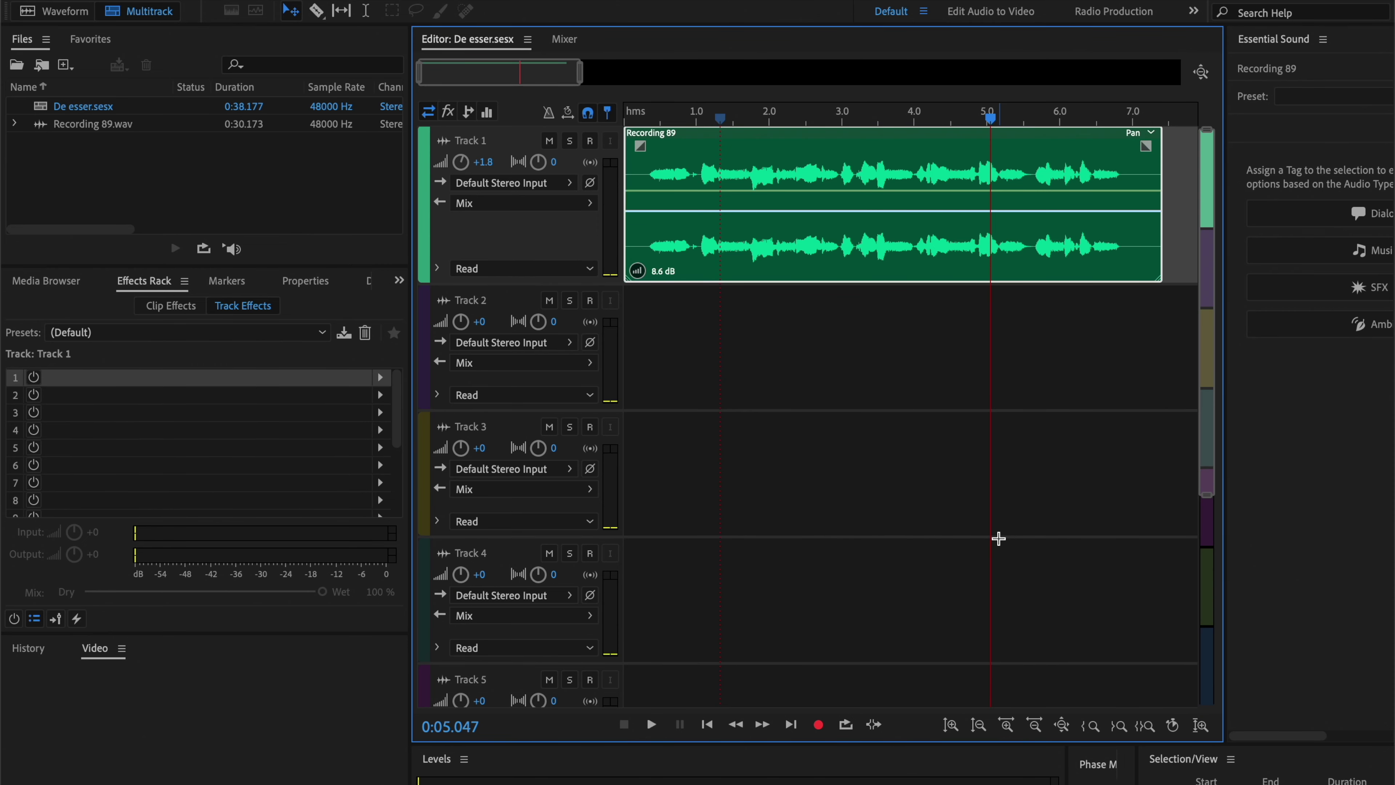
- Move the playhead back to 0:00 in the De esser session
{"action": "left_click", "coordinate": [636, 115]}
- Play the Recording 89 clip on Track 1 from the start
{"action": "key", "text": "space"}
{"action": "key", "text": "space"}
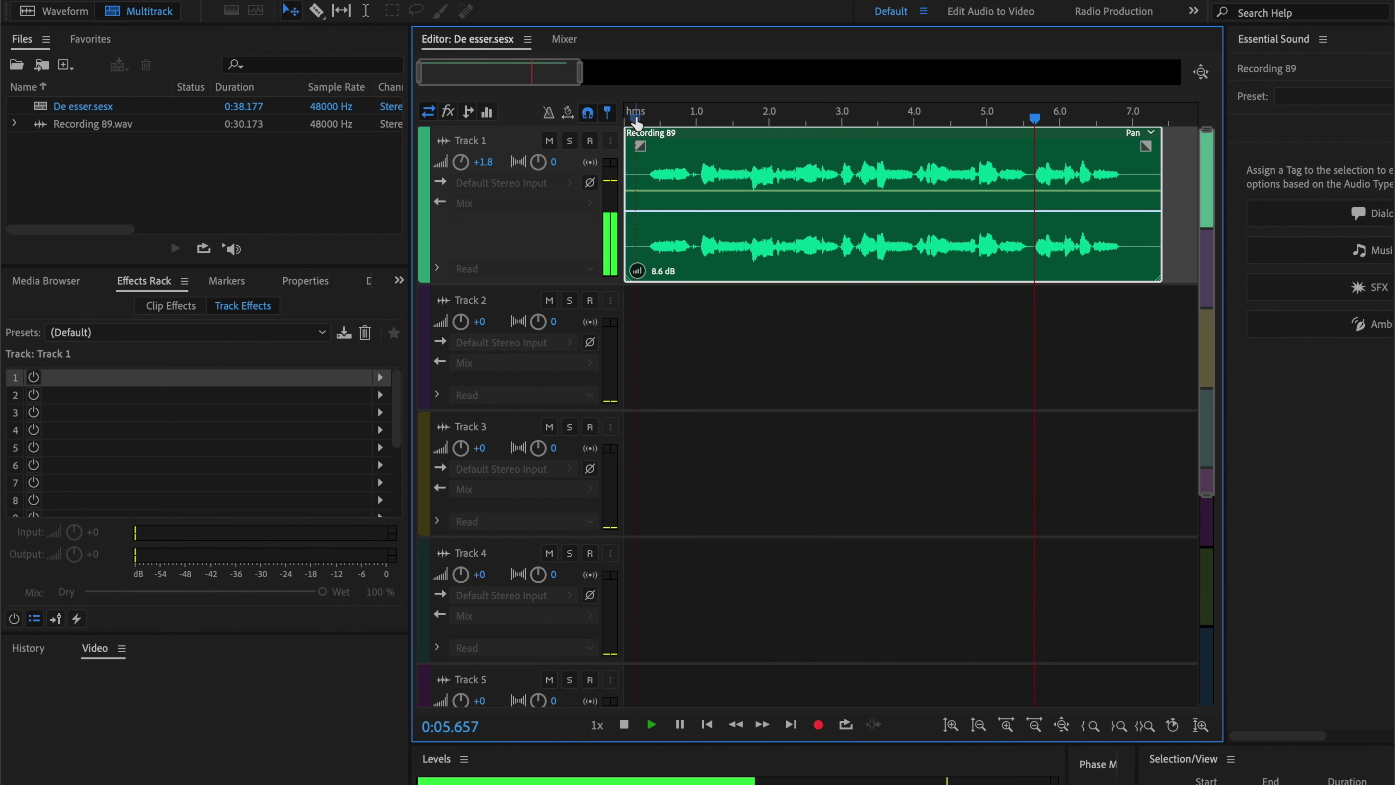
- Stop playback and open Recording 89.wav in the Waveform editor
{"action": "key", "text": "space"}
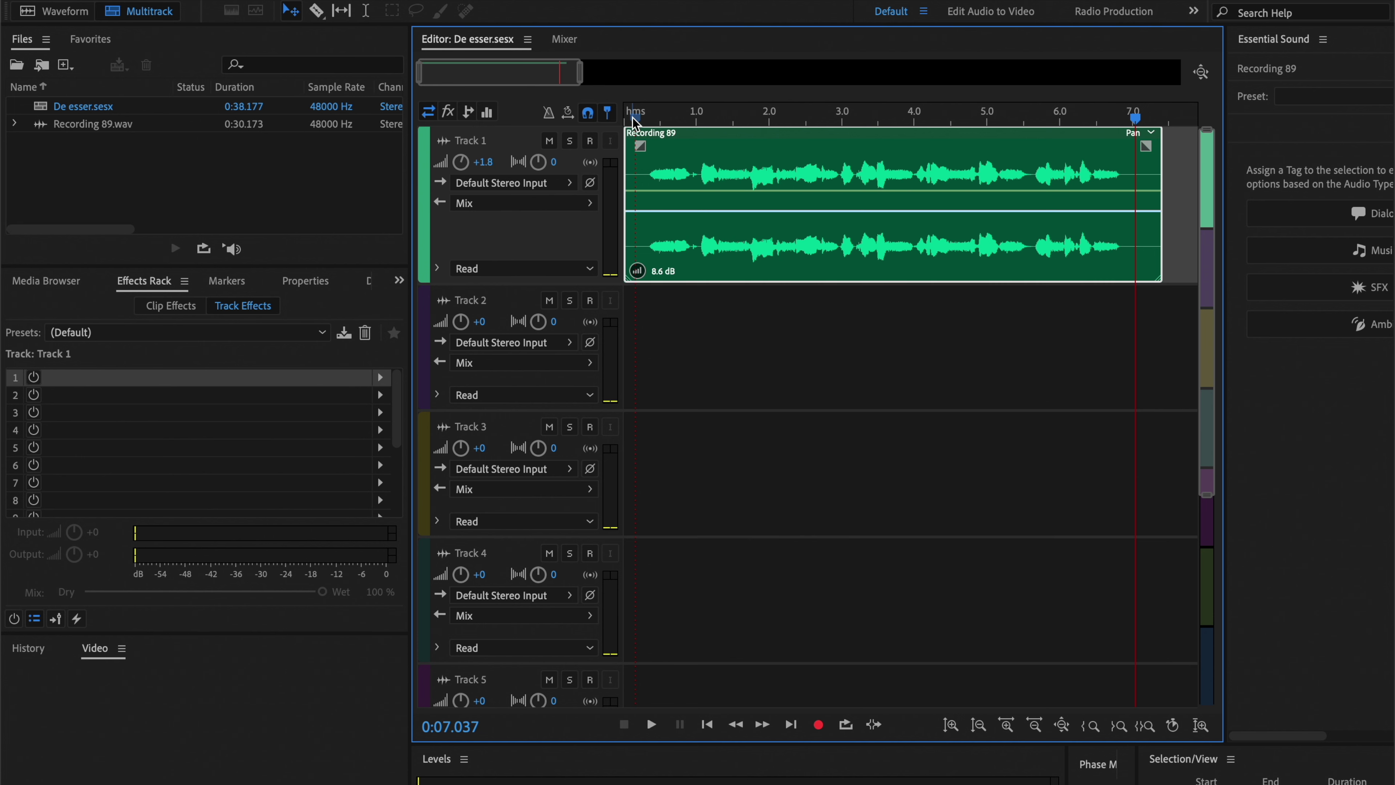
{"action": "double_click", "coordinate": [746, 160]}
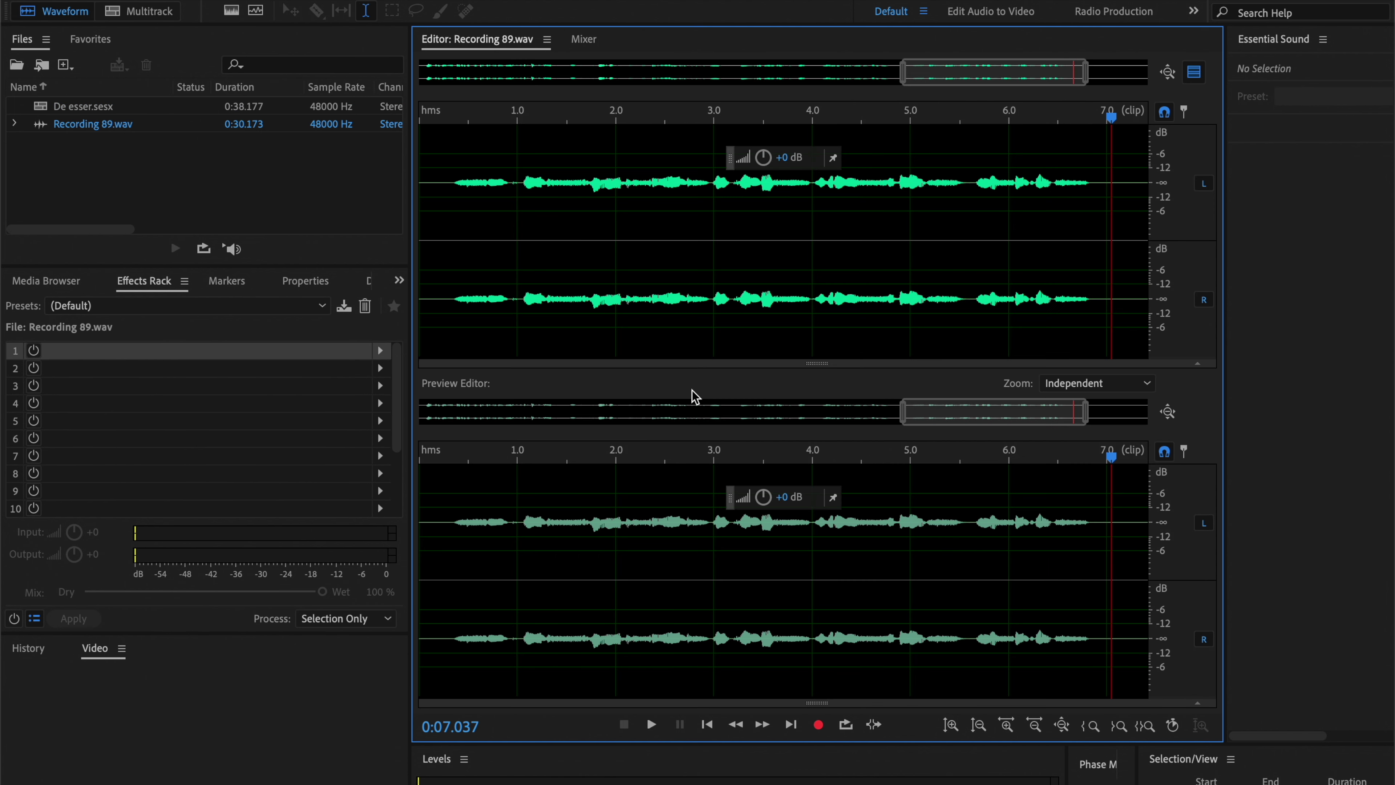
{"action": "left_click", "coordinate": [143, 11]}
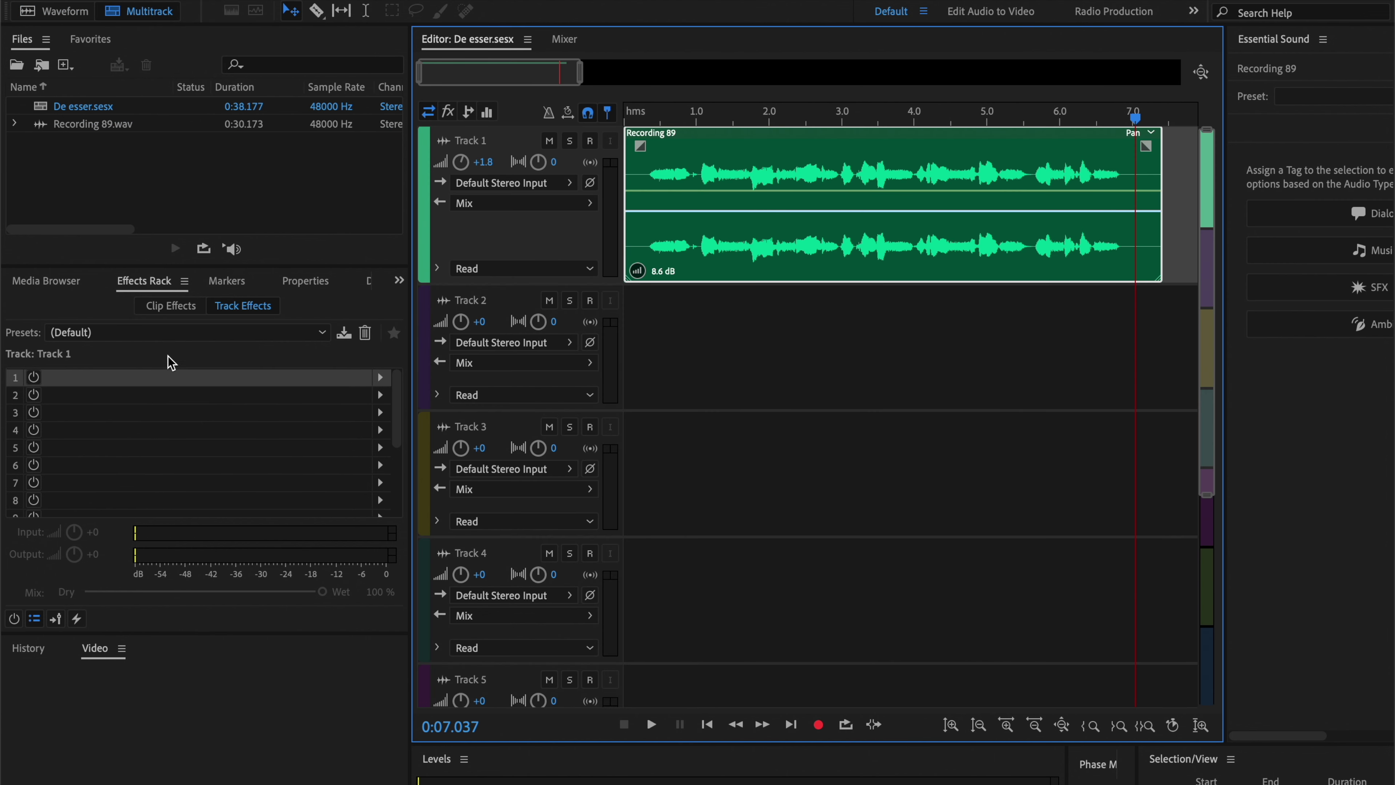
{"action": "left_click", "coordinate": [380, 377]}
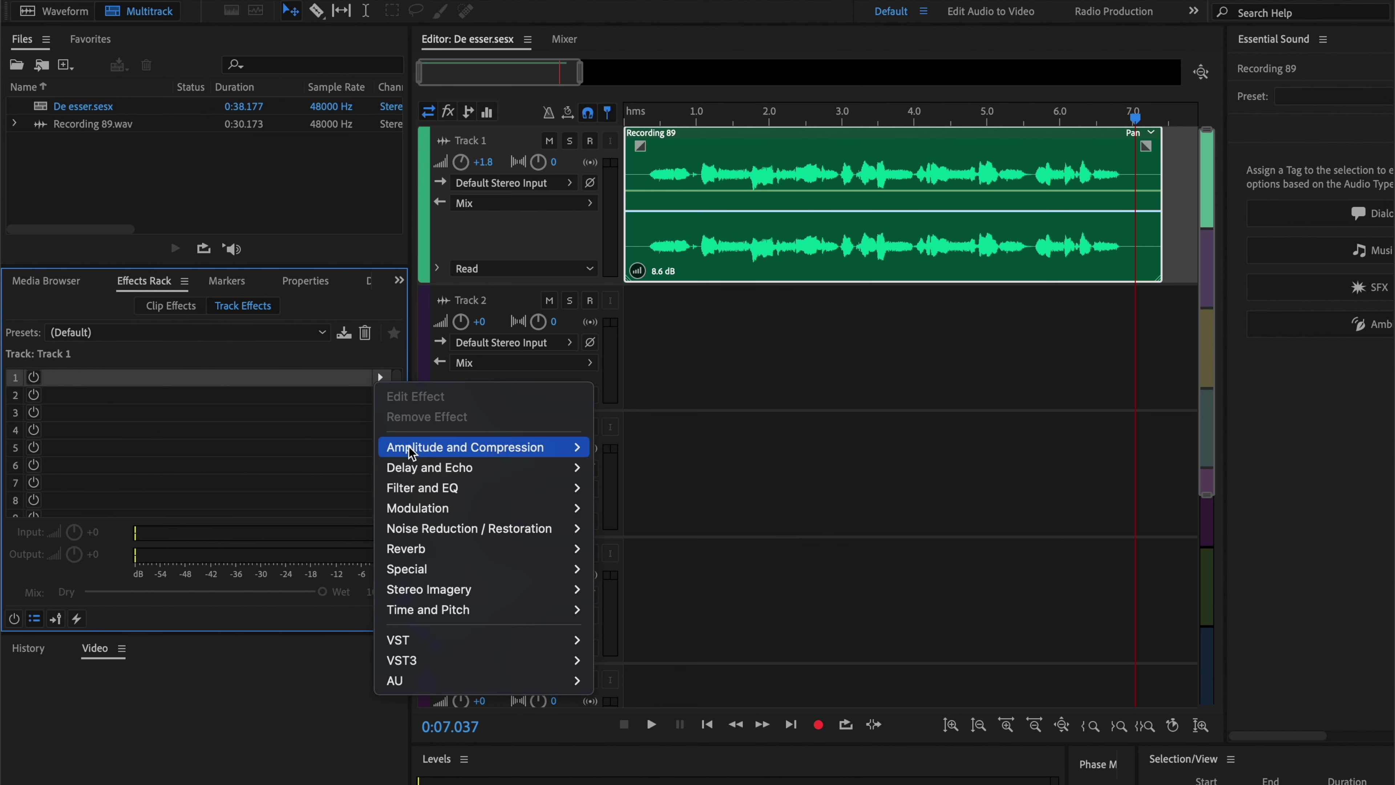
{"action": "left_click", "coordinate": [359, 380]}
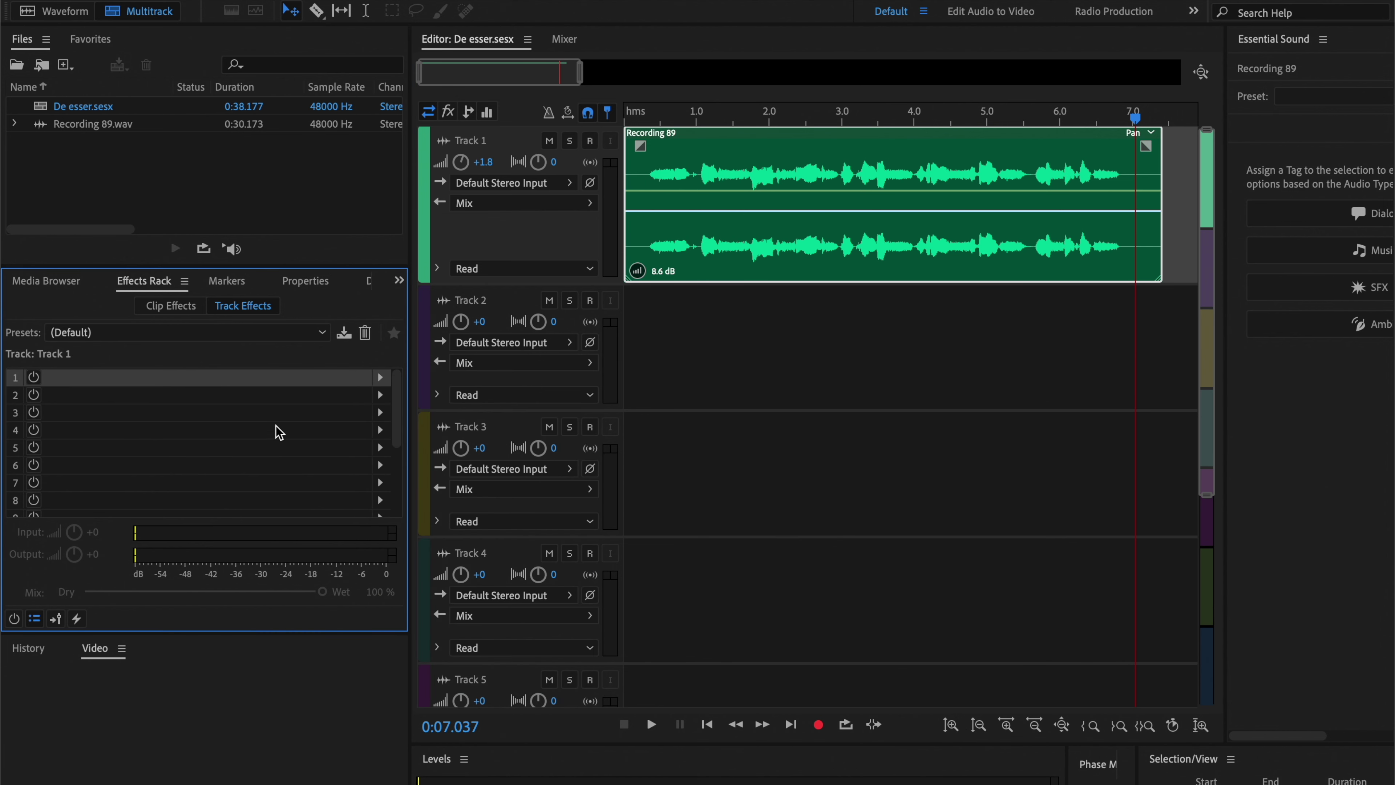
{"action": "double_click", "coordinate": [670, 157]}
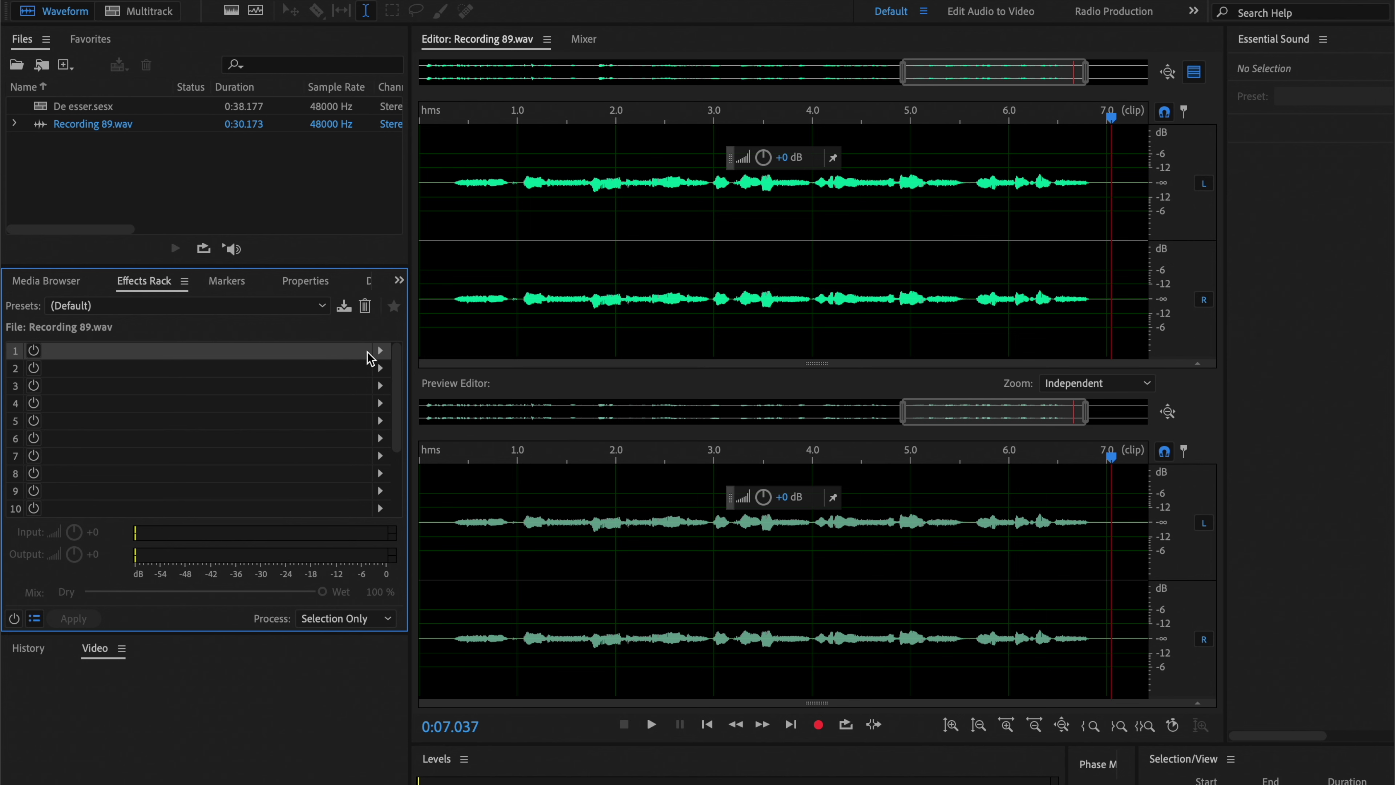
- Add a DeEsser from Amplitude and Compression to the first Effects Rack slot
{"action": "left_click", "coordinate": [379, 351]}
{"action": "mouse_move", "coordinate": [473, 420]}
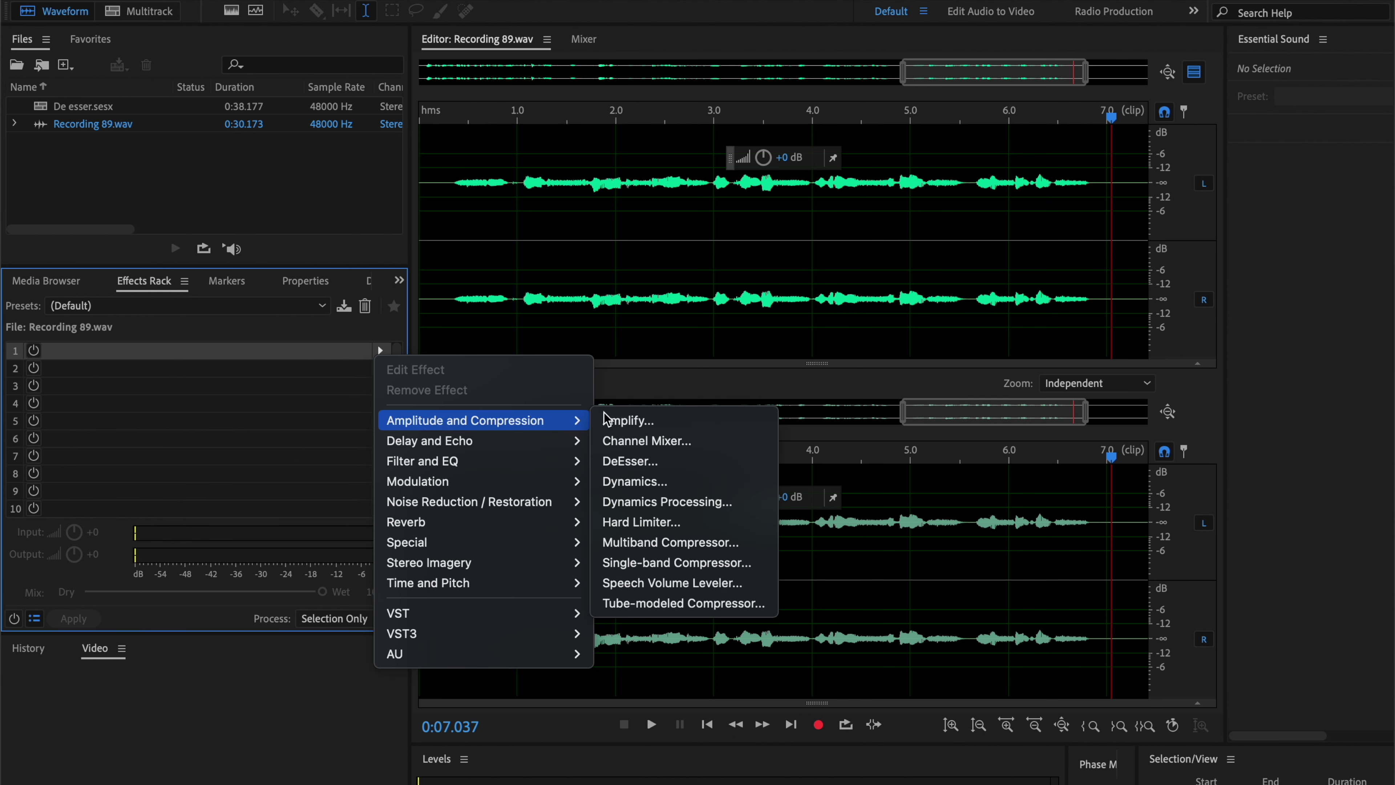
{"action": "left_click", "coordinate": [649, 464]}
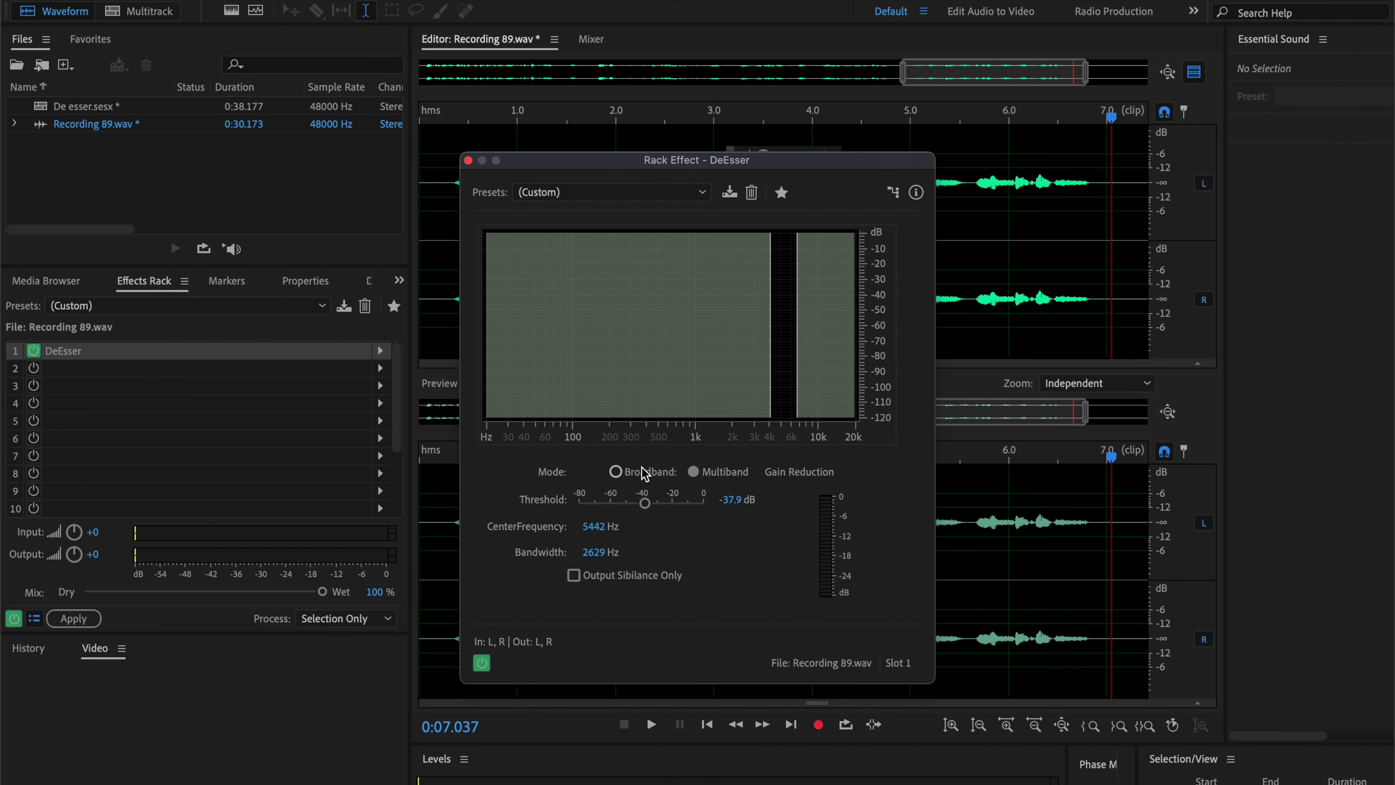
- Move the DeEsser window aside and play from about 1 second to watch its spectrum
{"action": "left_click_drag", "start_coordinate": [668, 166], "coordinate": [567, 207]}
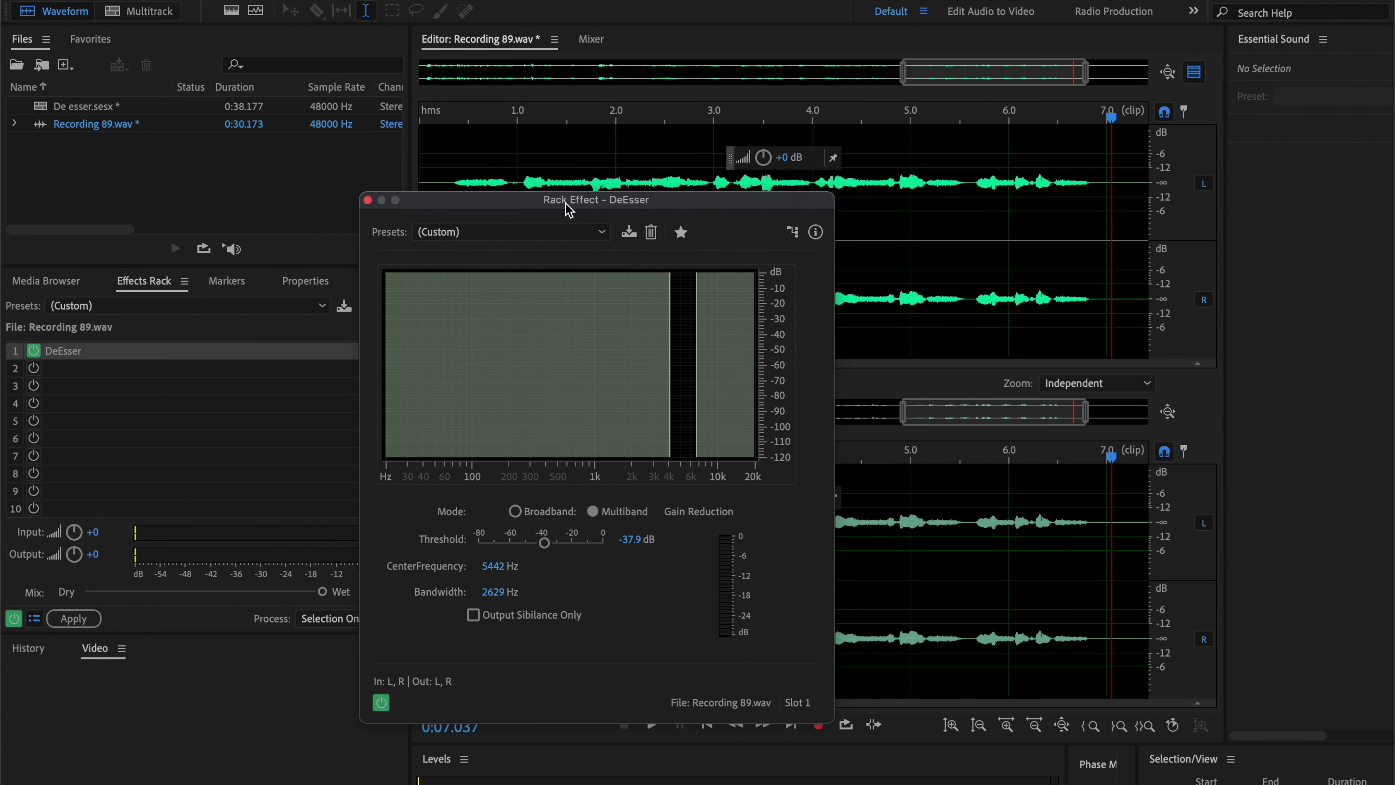
{"action": "left_click", "coordinate": [507, 116]}
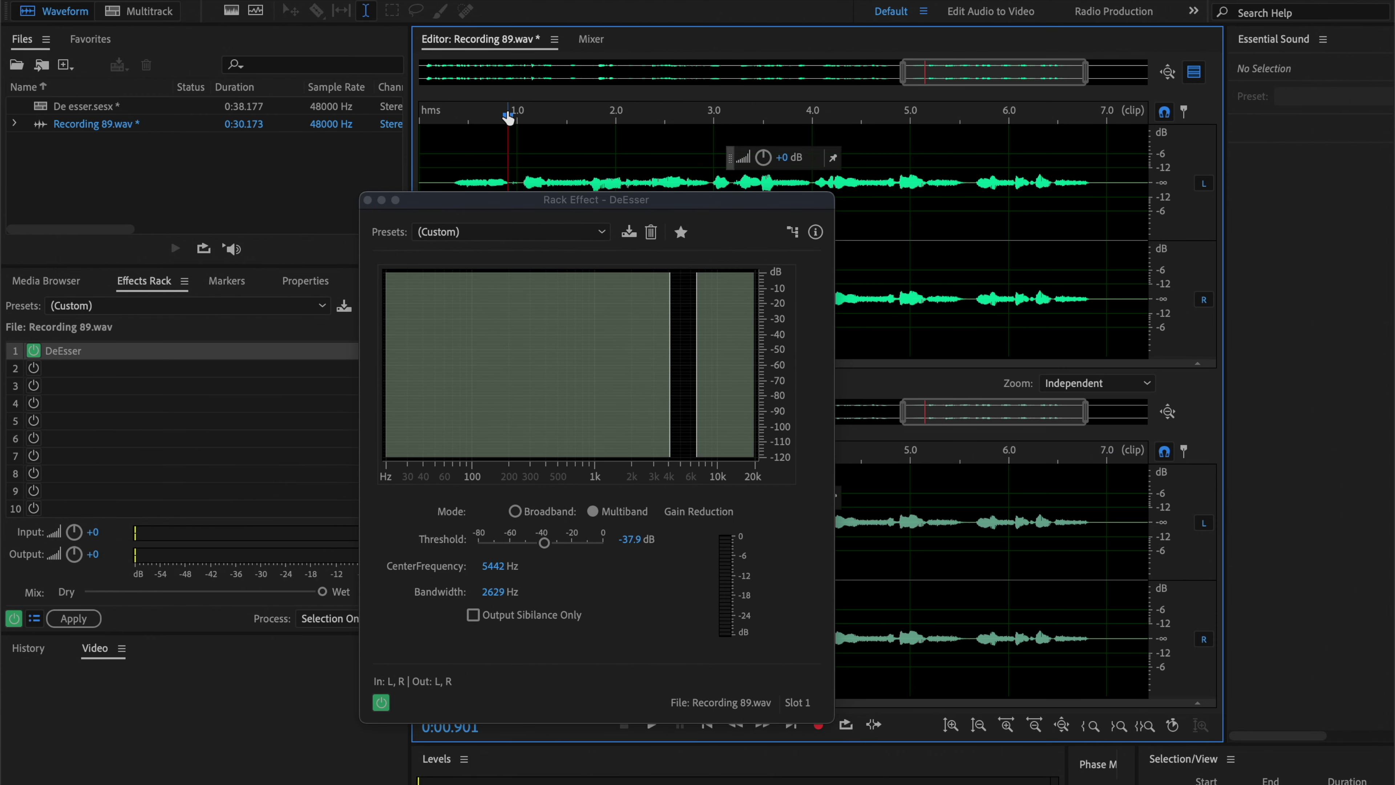
{"action": "key", "text": "space"}
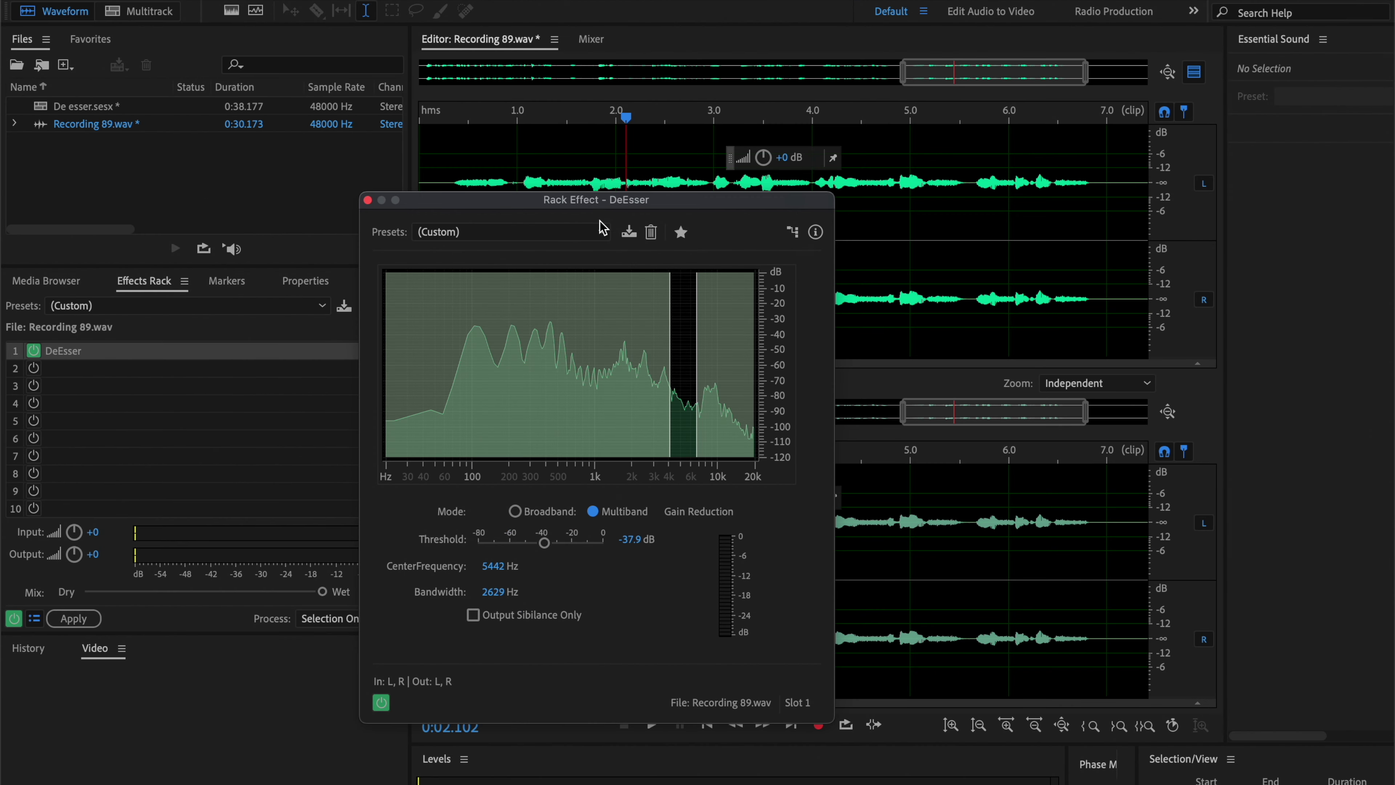
- Try the DeEsser presets 4410 - 7000 Hz, High Voice DeEsser and High Voice DeSher
{"action": "left_click", "coordinate": [602, 231]}
{"action": "left_click", "coordinate": [540, 293]}
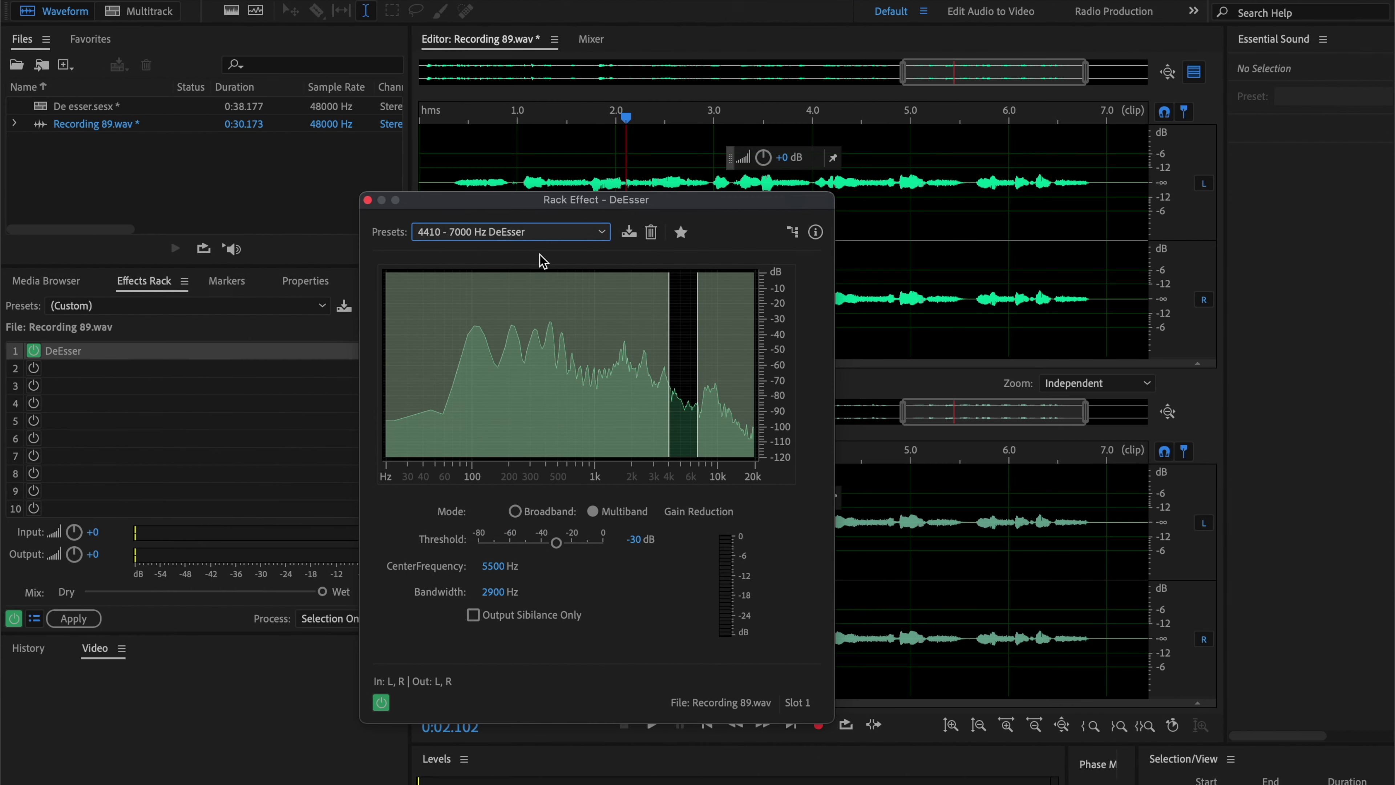
{"action": "left_click", "coordinate": [541, 234]}
{"action": "left_click", "coordinate": [504, 314]}
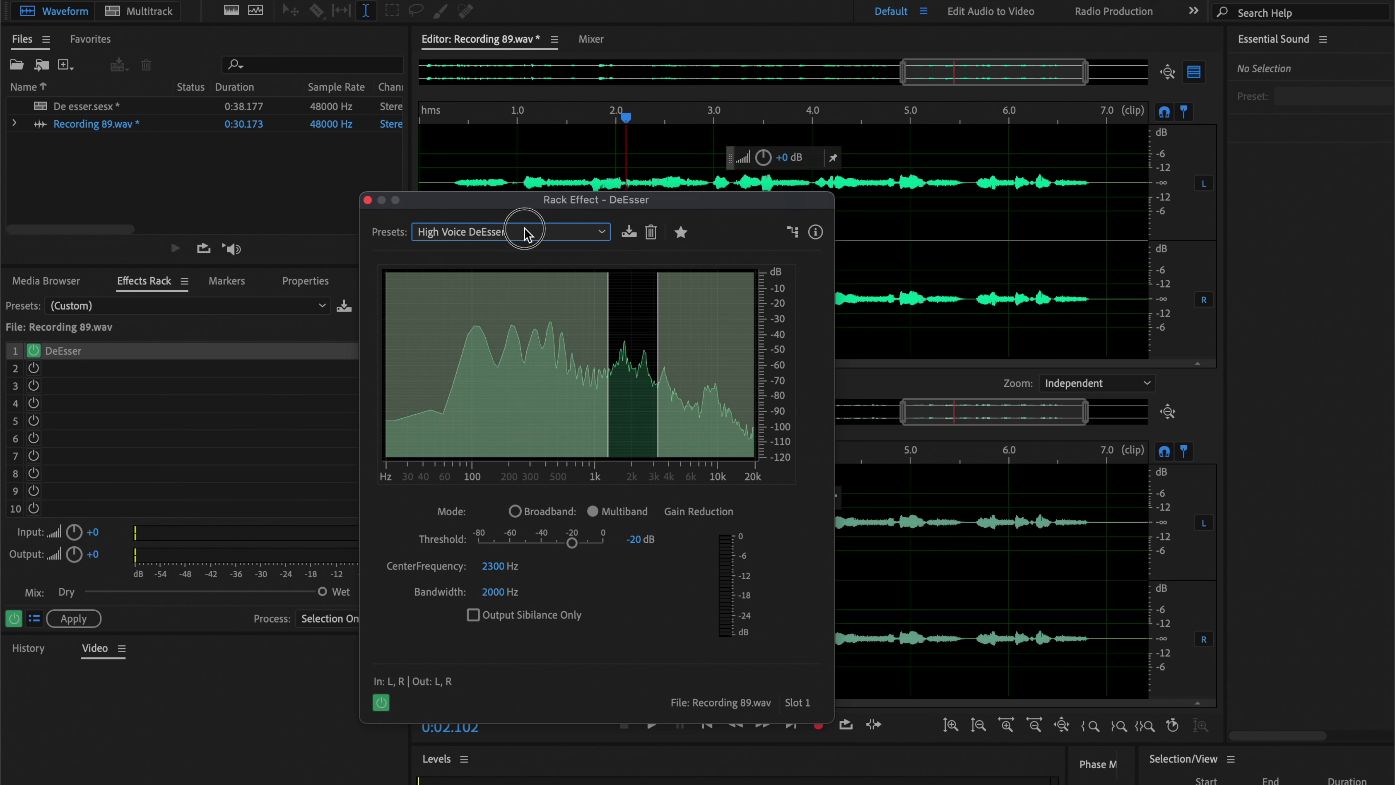
{"action": "left_click", "coordinate": [529, 233]}
{"action": "left_click", "coordinate": [512, 332]}
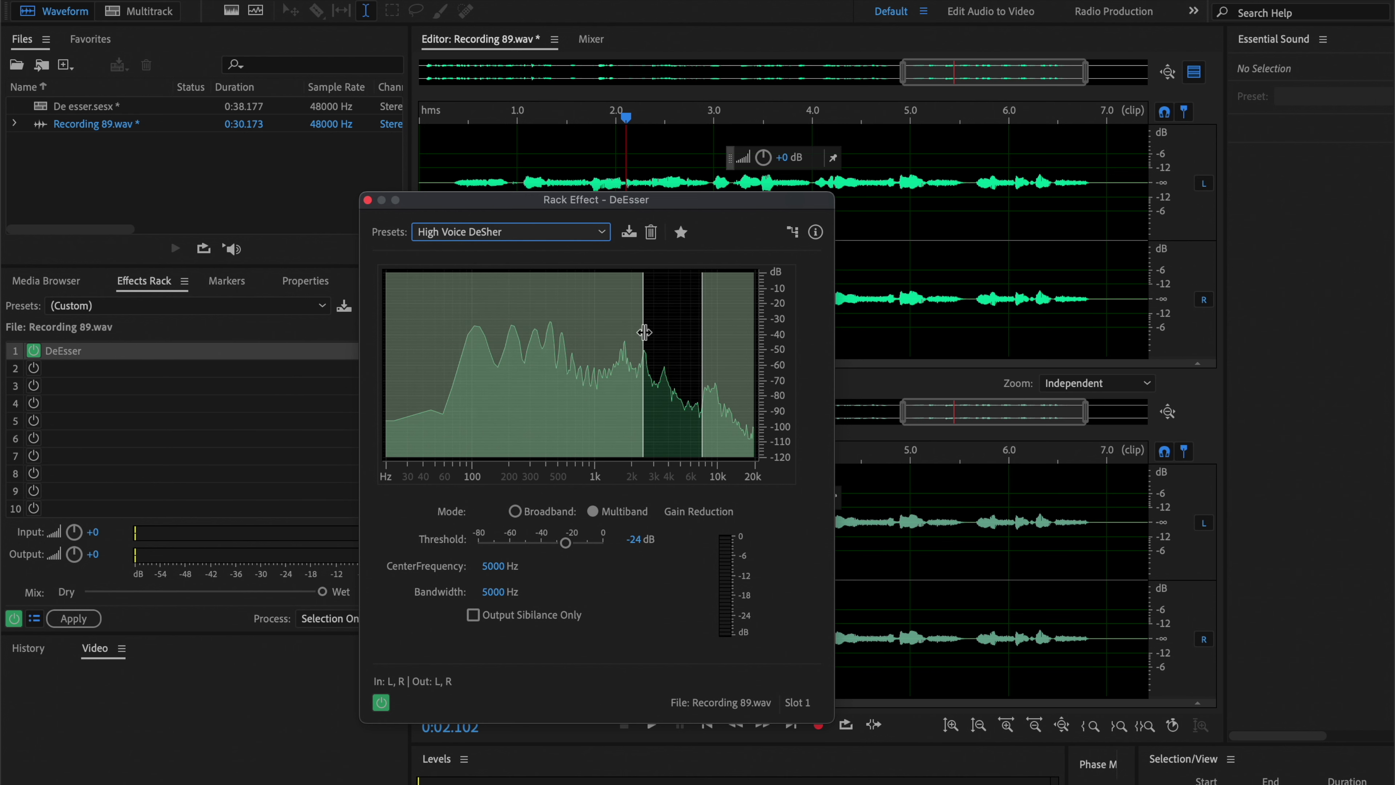
- Extend the detection band to lower frequencies and play from about 1.5 seconds
{"action": "left_click_drag", "start_coordinate": [644, 332], "coordinate": [577, 332]}
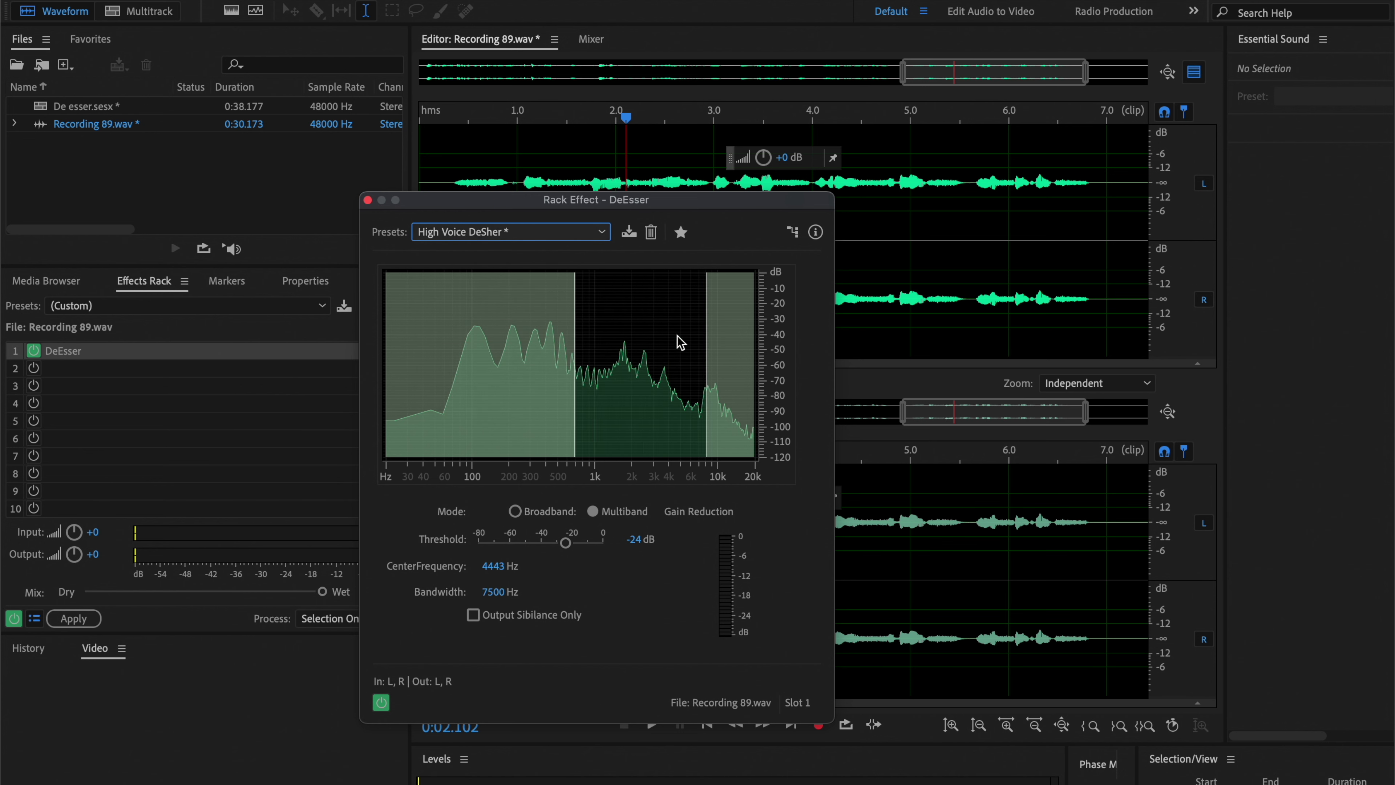
{"action": "left_click", "coordinate": [565, 125]}
{"action": "key", "text": "space"}
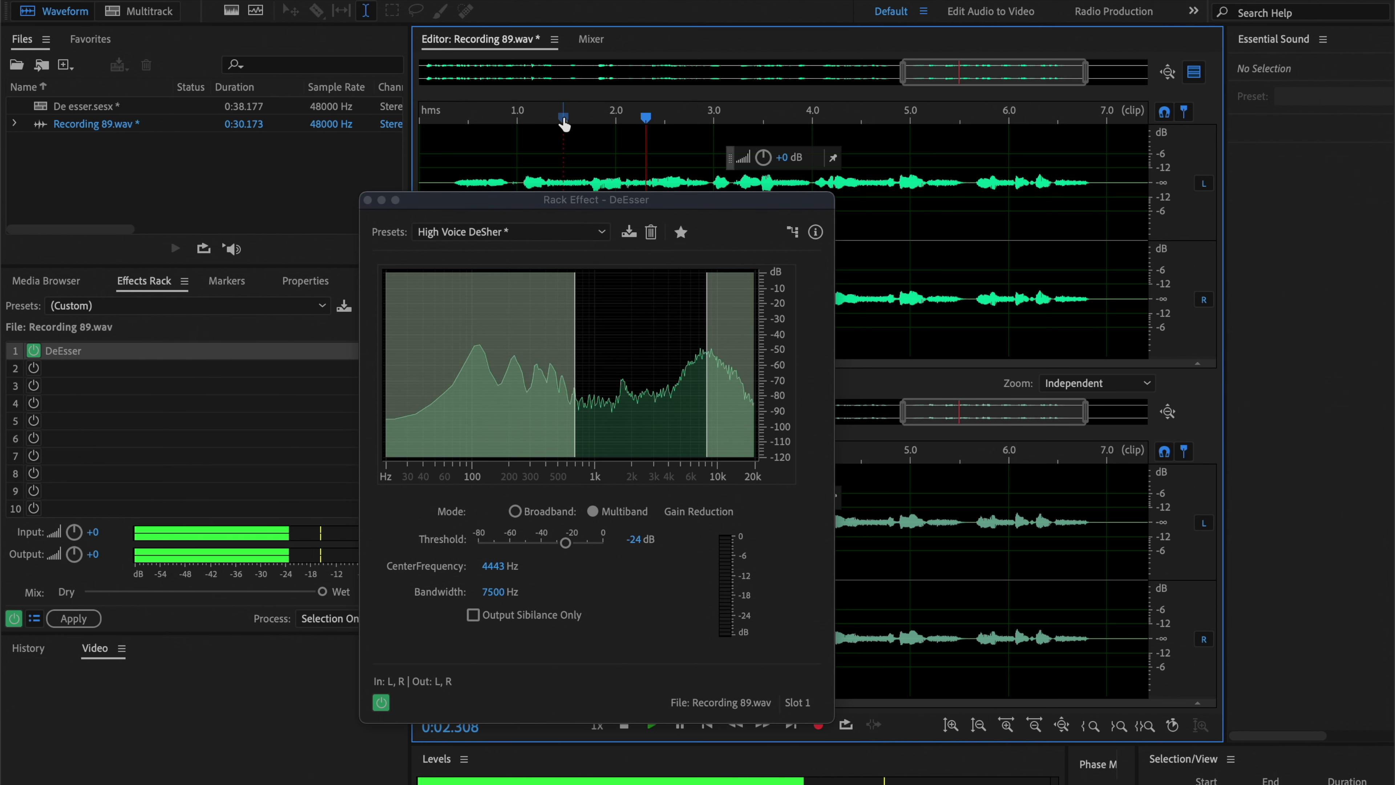
- Load the Low Voice DeEsser preset and audition it from about 1.2 seconds
{"action": "left_click", "coordinate": [577, 289]}
{"action": "left_click", "coordinate": [511, 231]}
{"action": "left_click", "coordinate": [511, 353]}
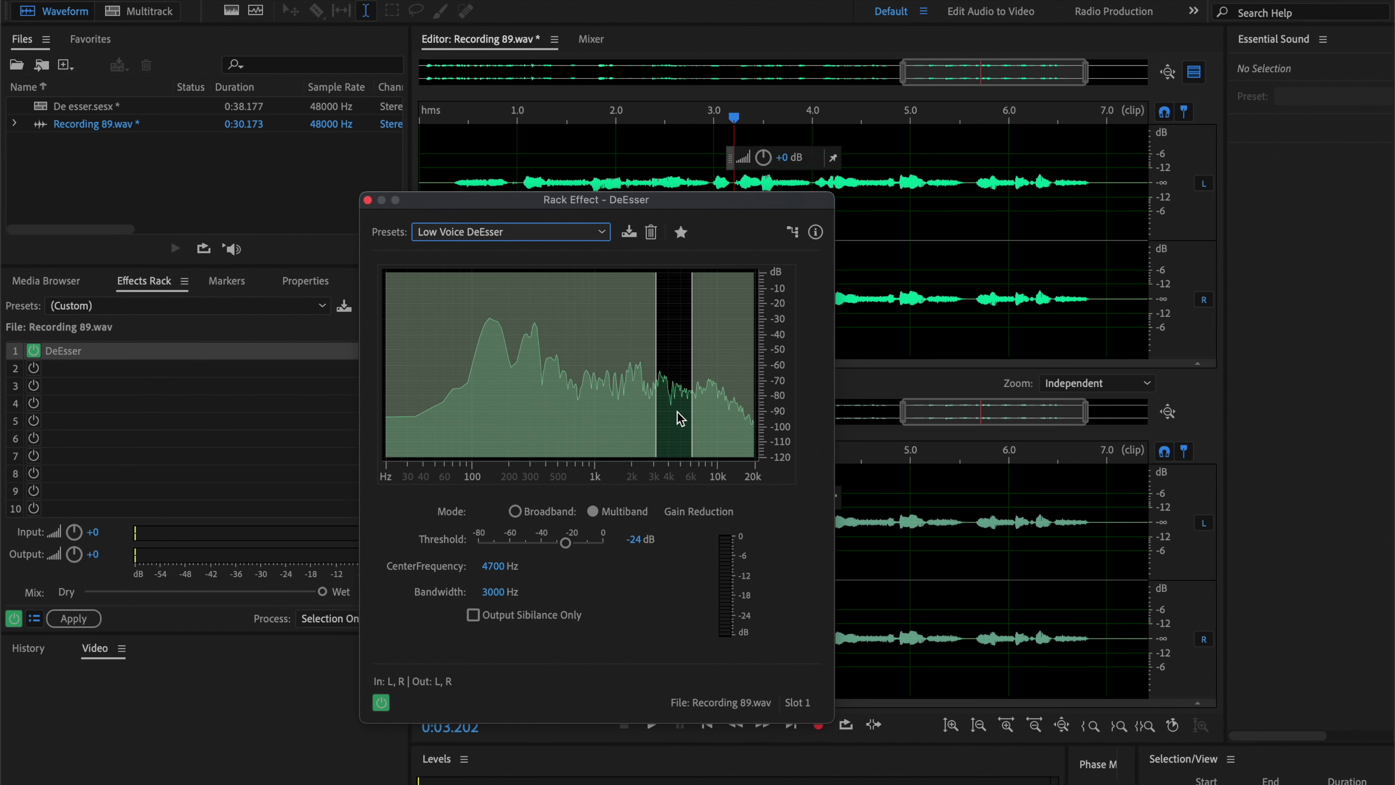
{"action": "left_click", "coordinate": [535, 119]}
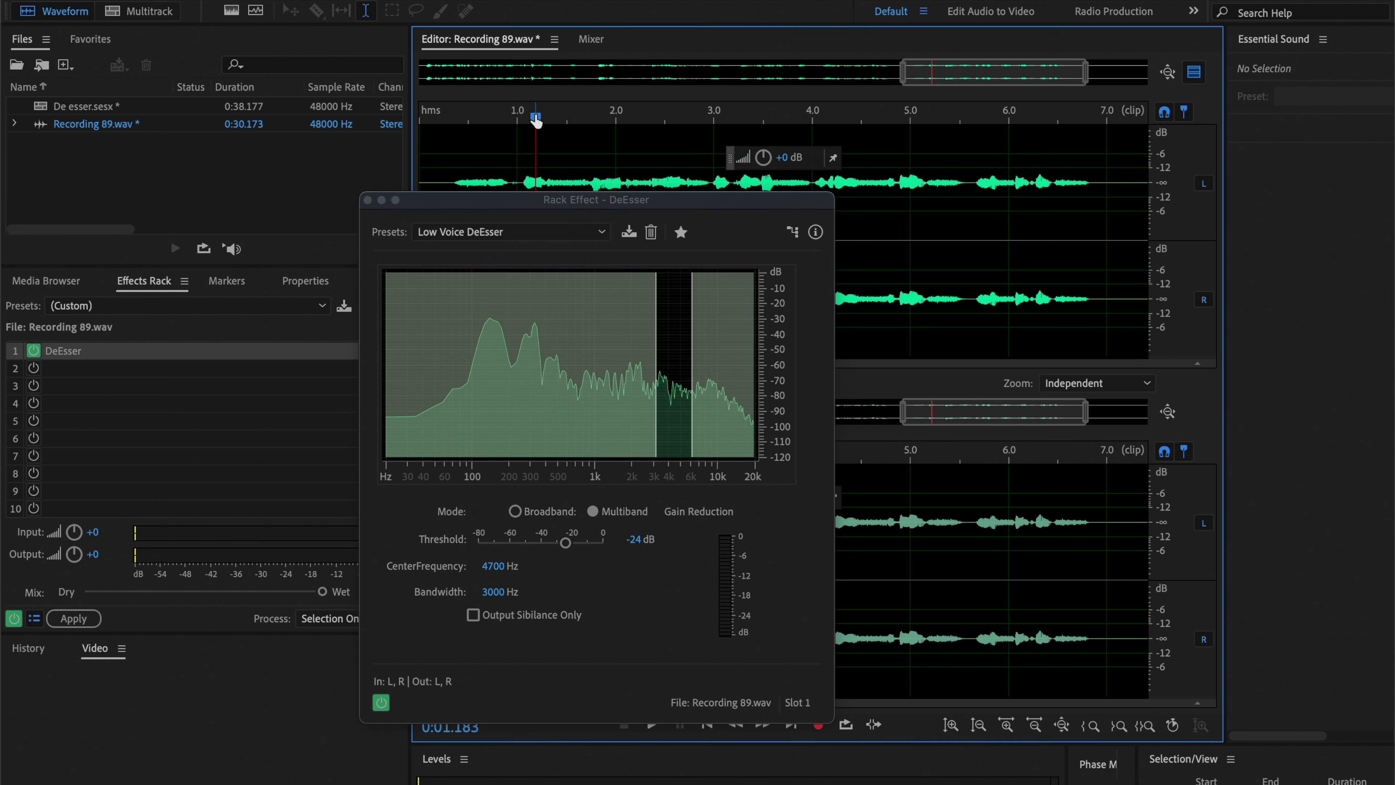
{"action": "key", "text": "space"}
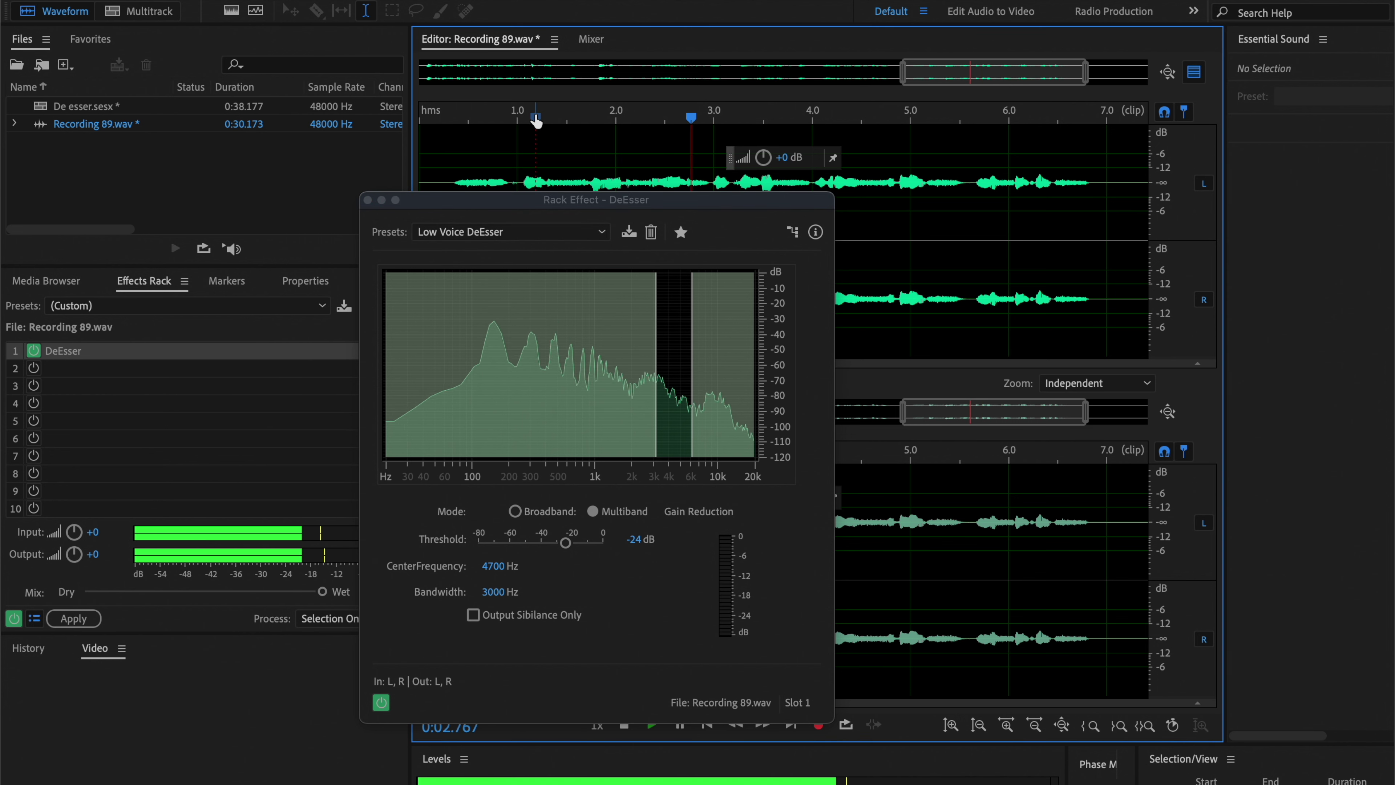
{"action": "key", "text": "space"}
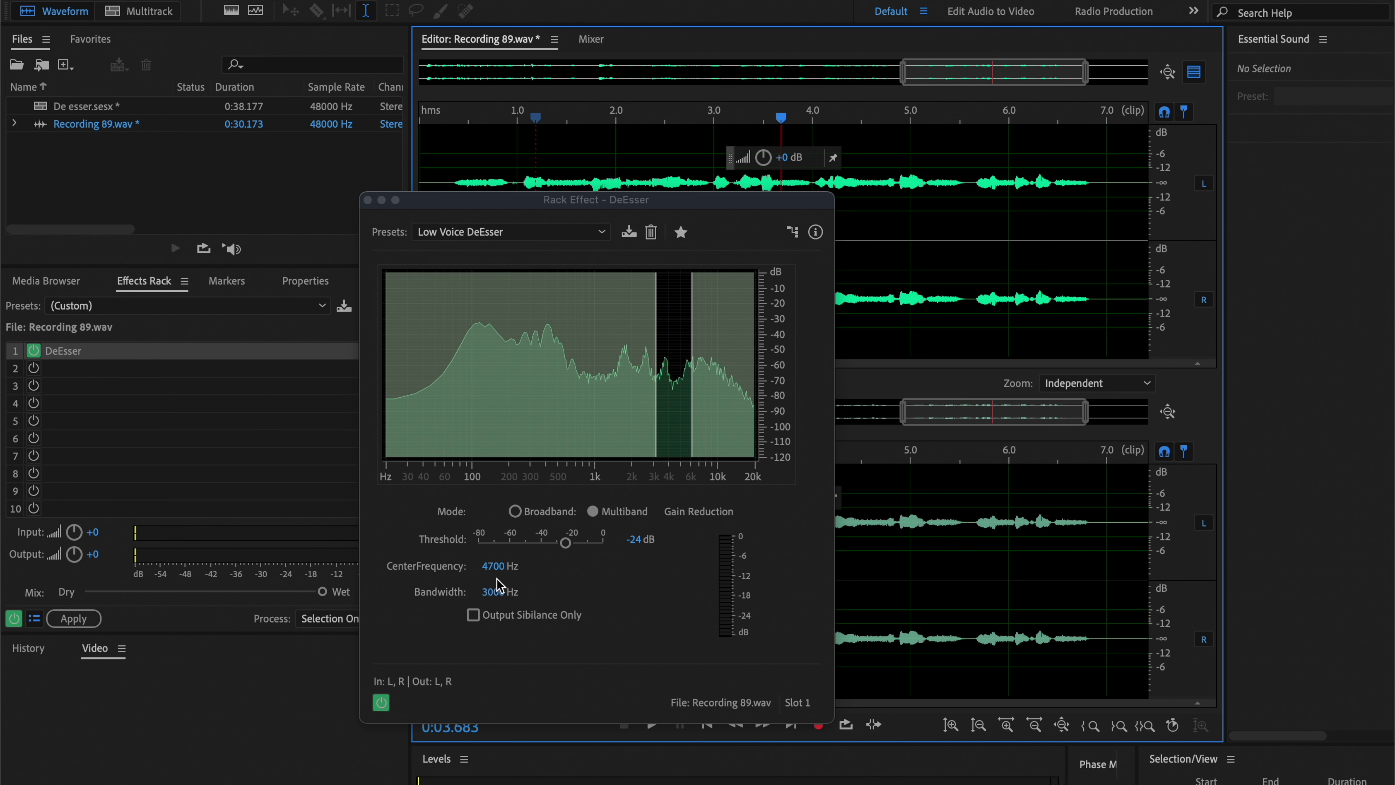
- Audition only the detected sibilance from about 0.8 s, then switch Output Sibilance Only off
{"action": "left_click", "coordinate": [473, 615]}
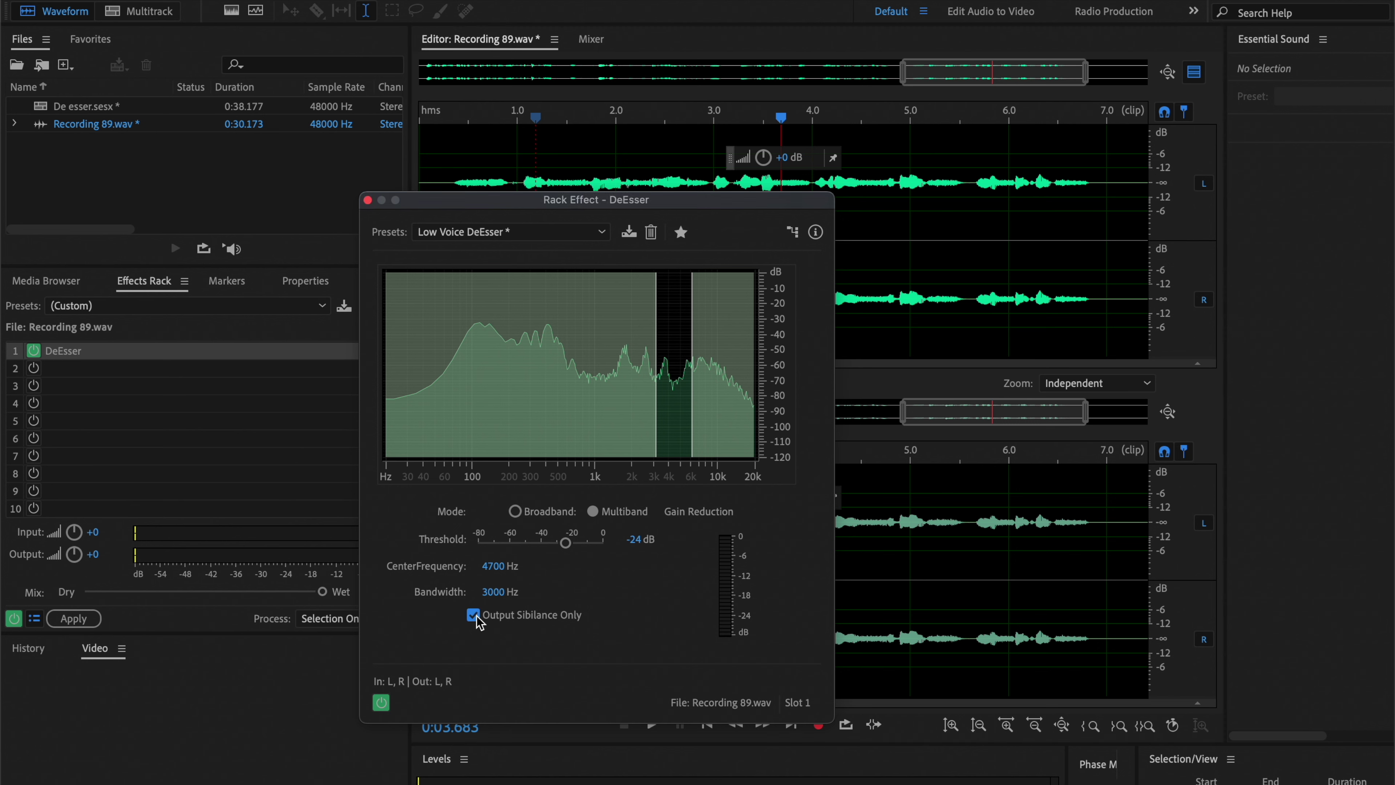
{"action": "left_click", "coordinate": [502, 126]}
{"action": "key", "text": "space"}
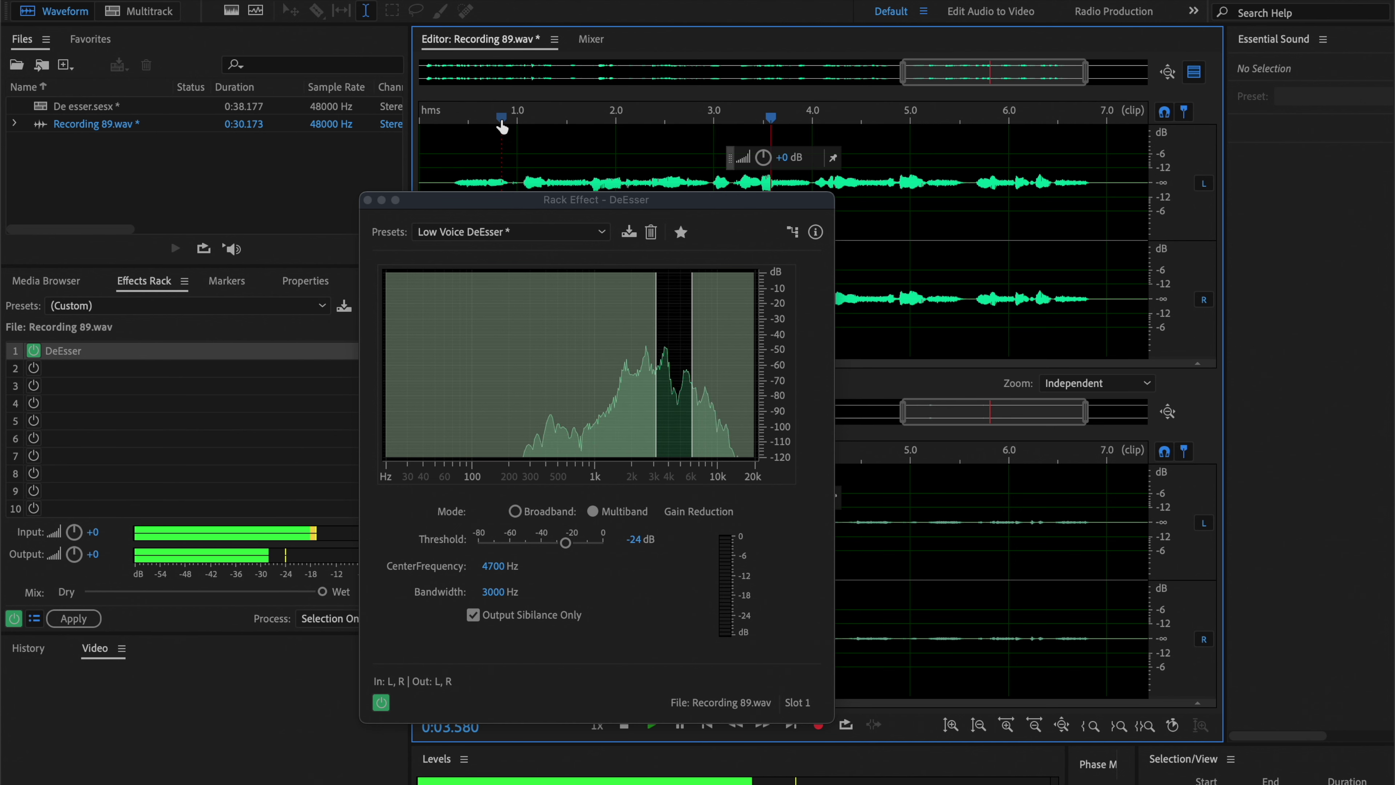
{"action": "key", "text": "space"}
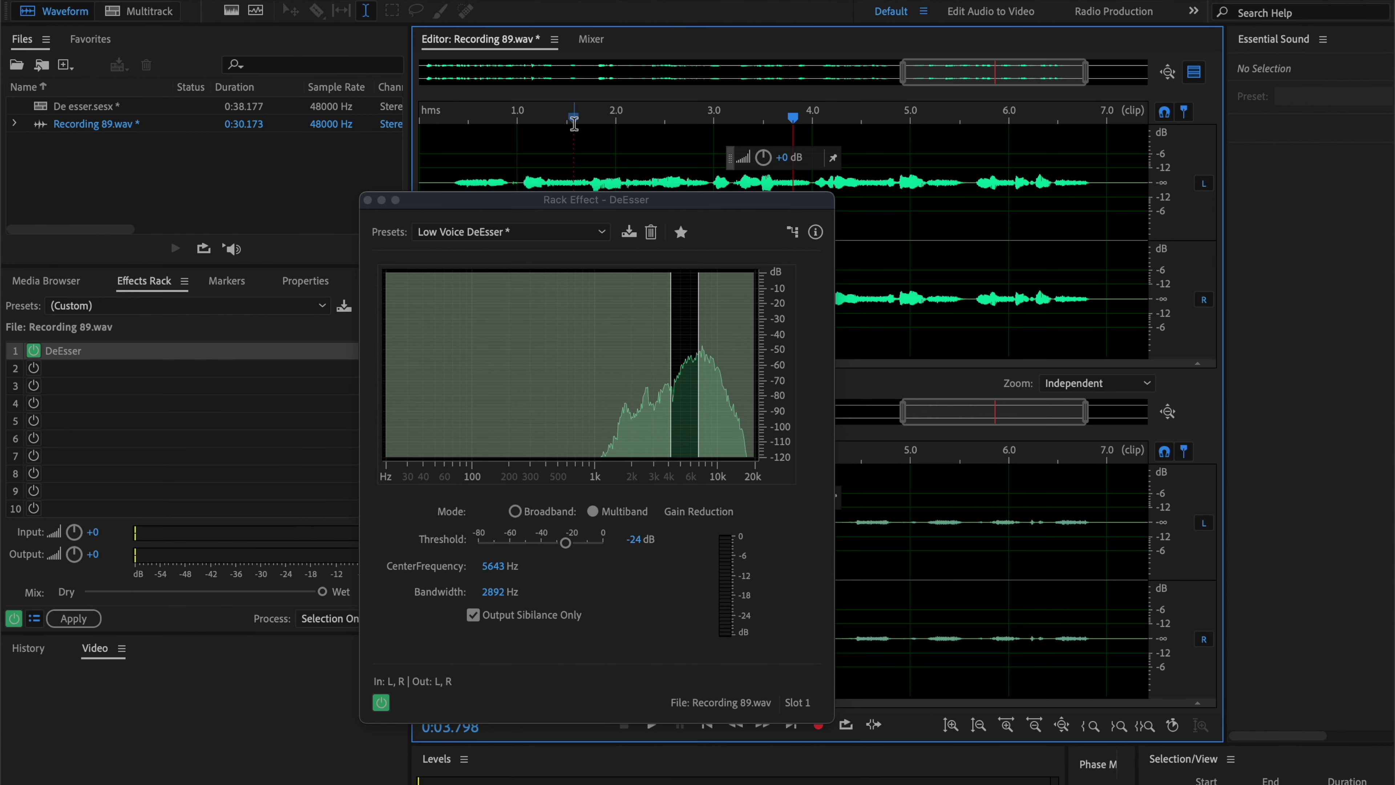
{"action": "left_click", "coordinate": [473, 614]}
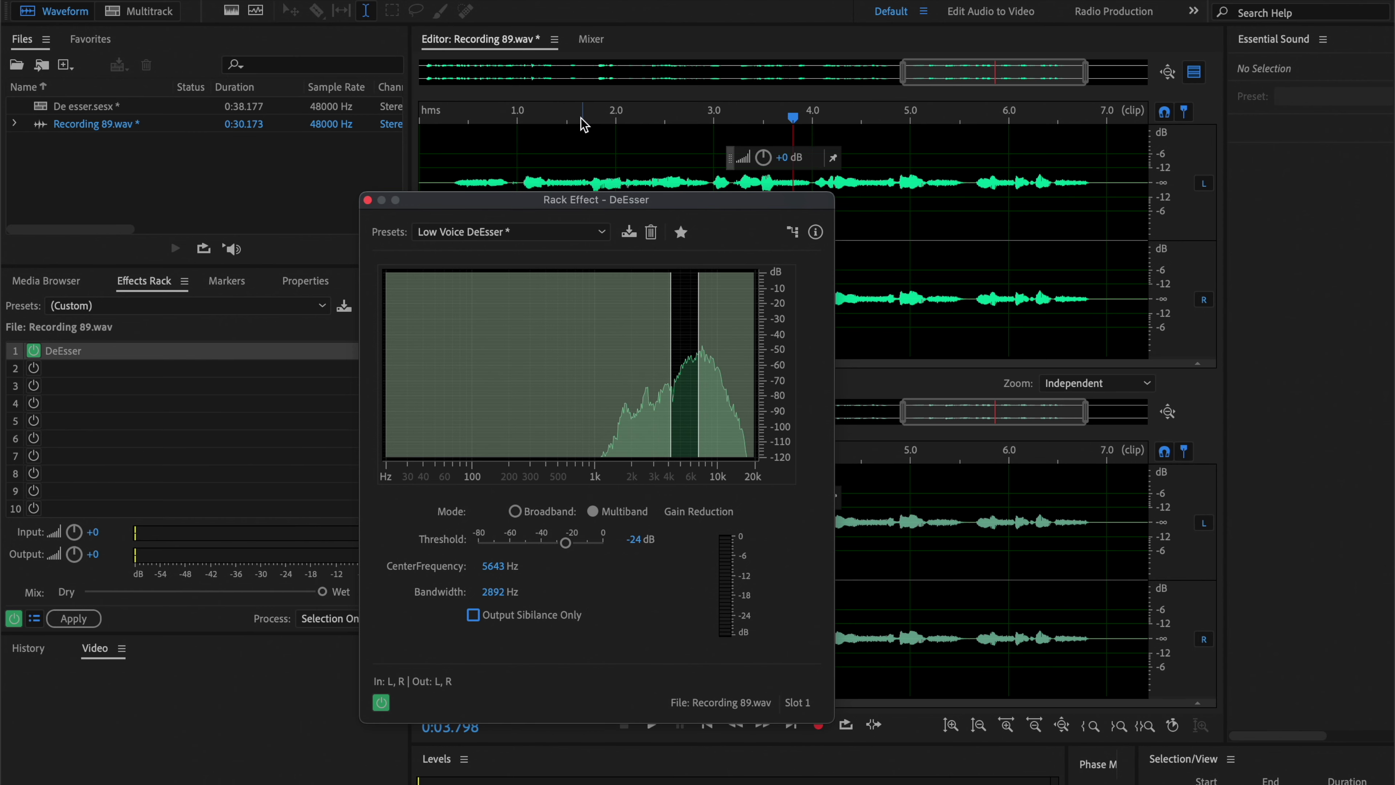
- Play from about 1.4 s, lower the threshold to −53.4 dB, and replay from 1.8 s
{"action": "left_click", "coordinate": [561, 116]}
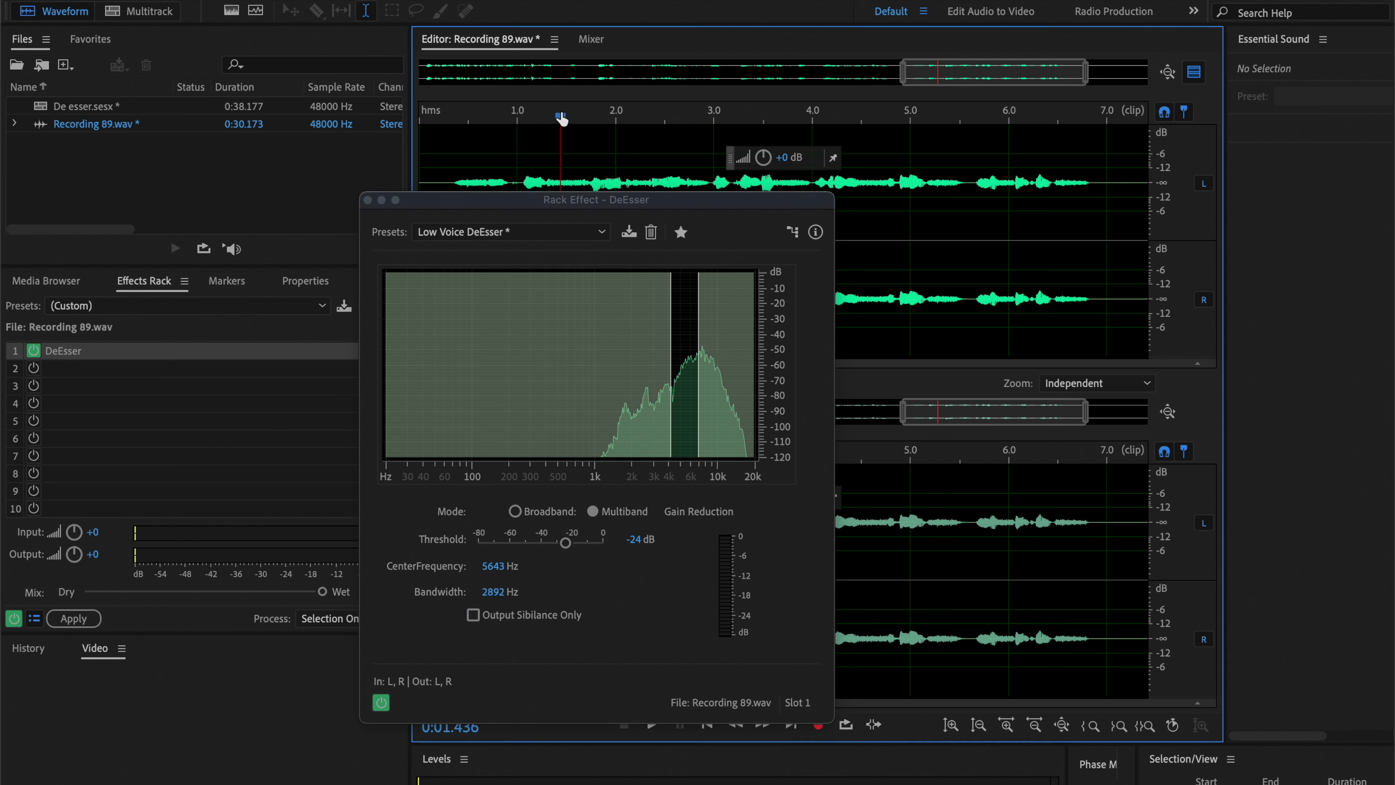
{"action": "key", "text": "space"}
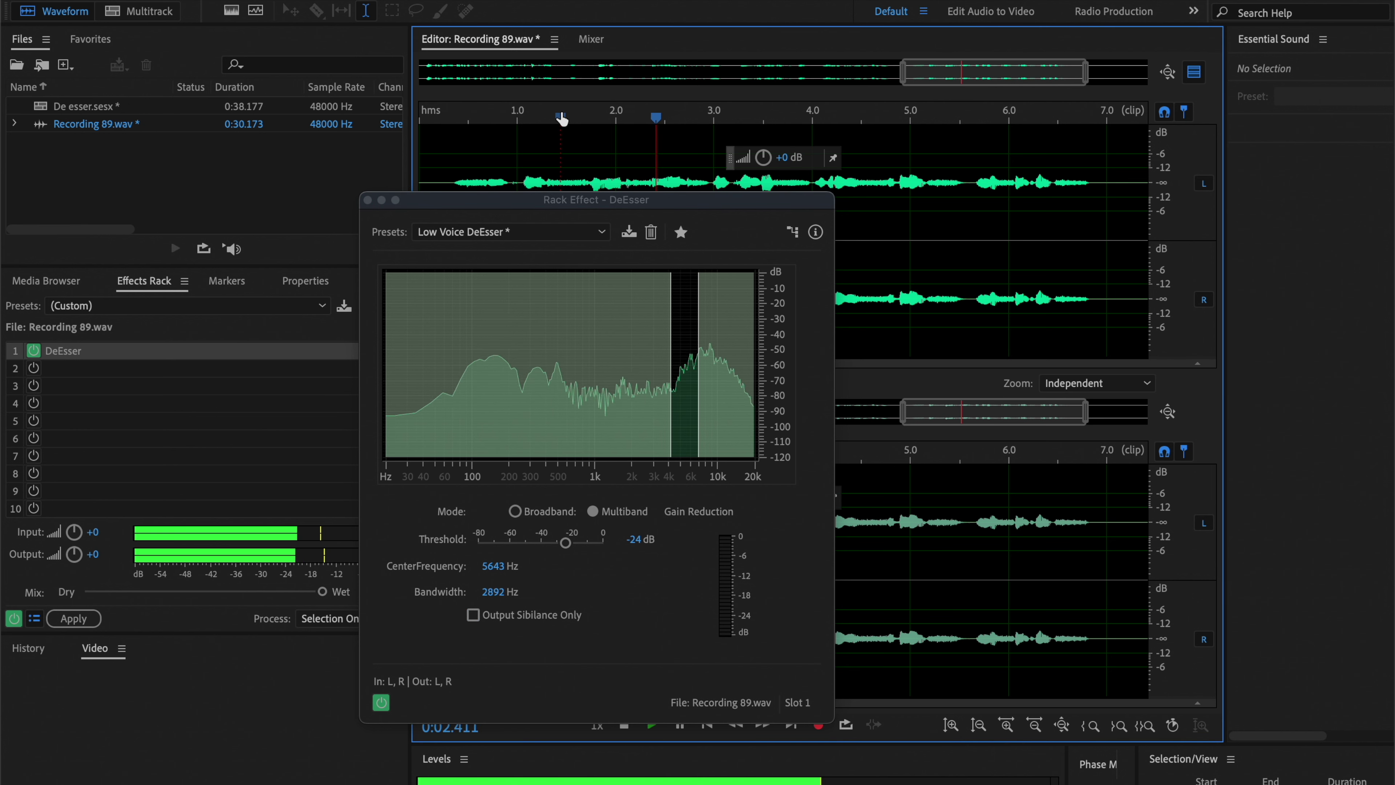
{"action": "key", "text": "space"}
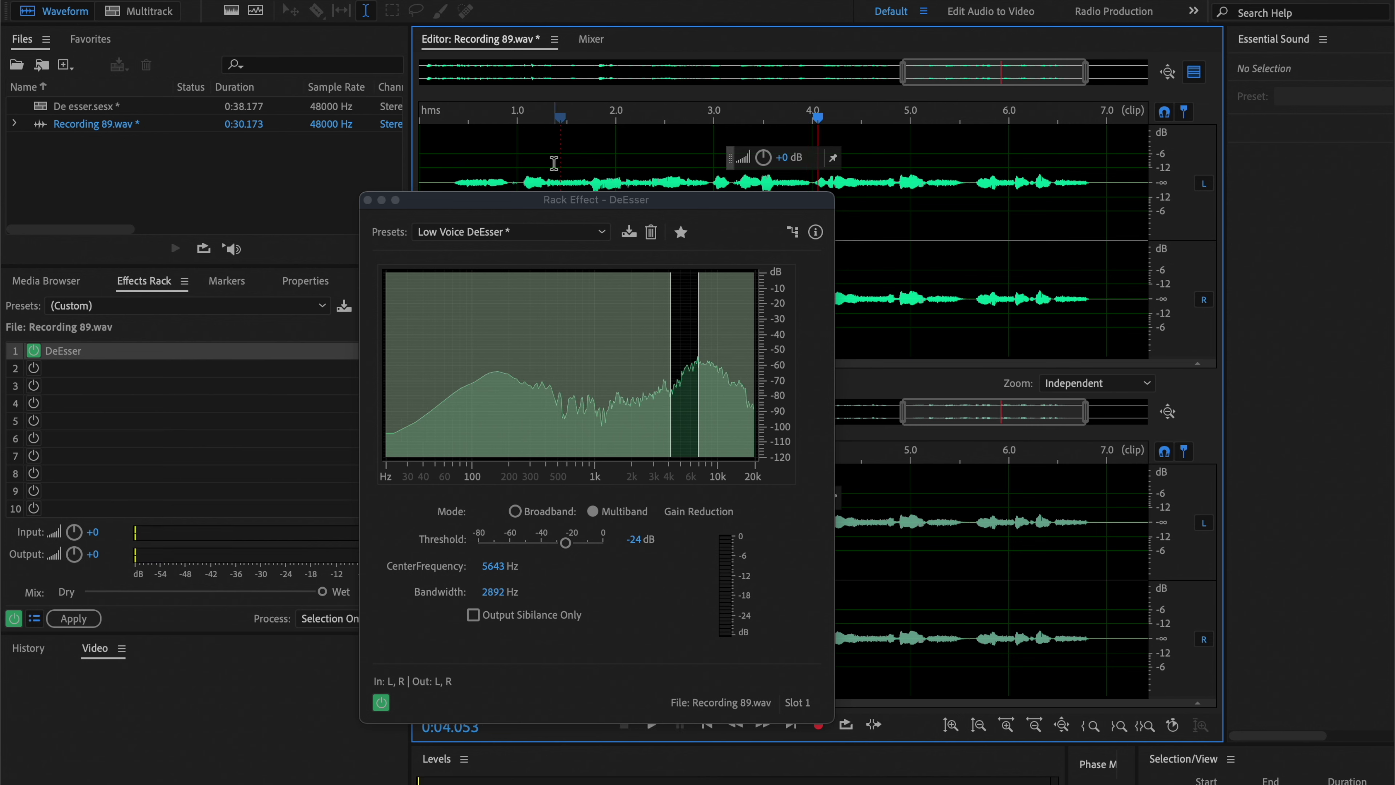
{"action": "left_click_drag", "start_coordinate": [564, 543], "coordinate": [499, 544]}
{"action": "left_click", "coordinate": [595, 119]}
{"action": "key", "text": "space"}
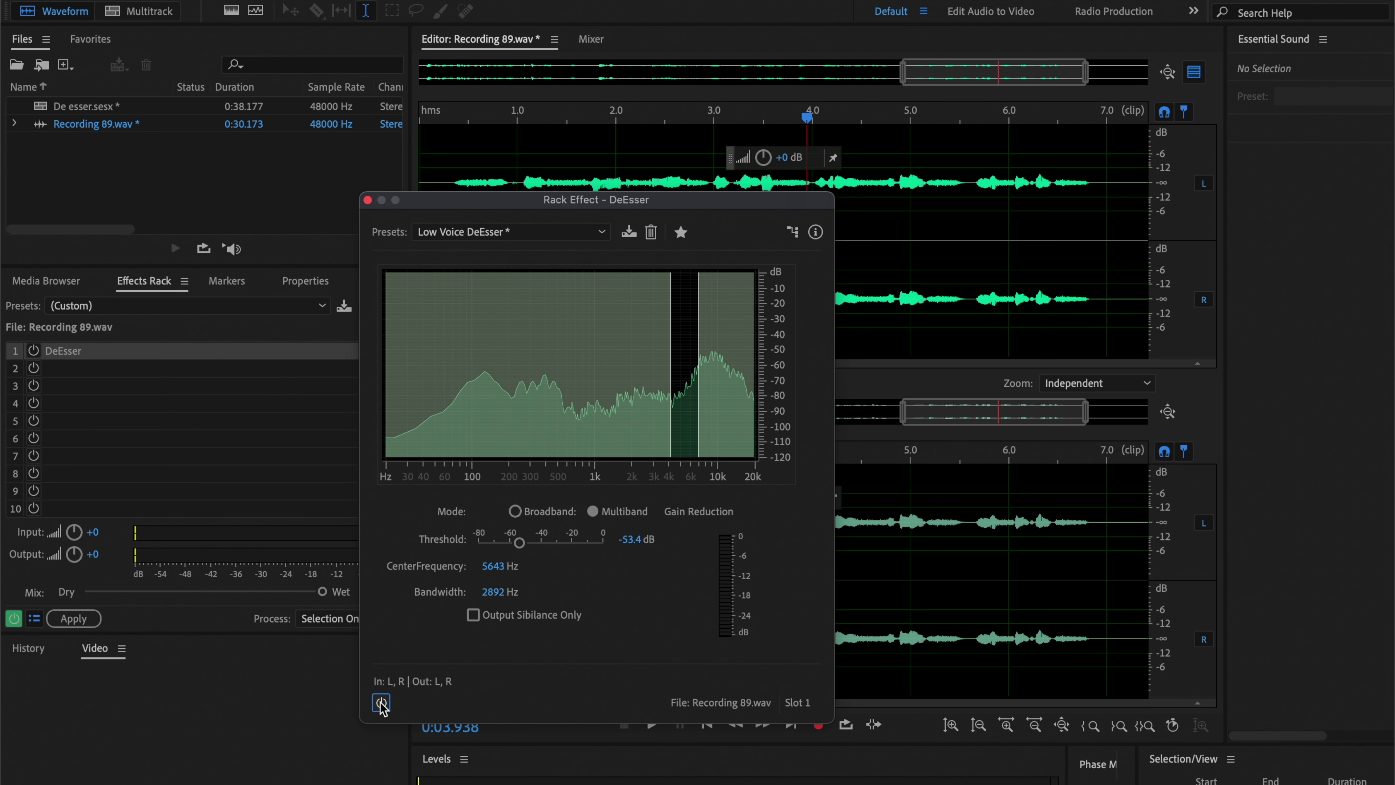
- Play from the start and bypass the DeEsser to hear the untreated voice
{"action": "left_click", "coordinate": [436, 117]}
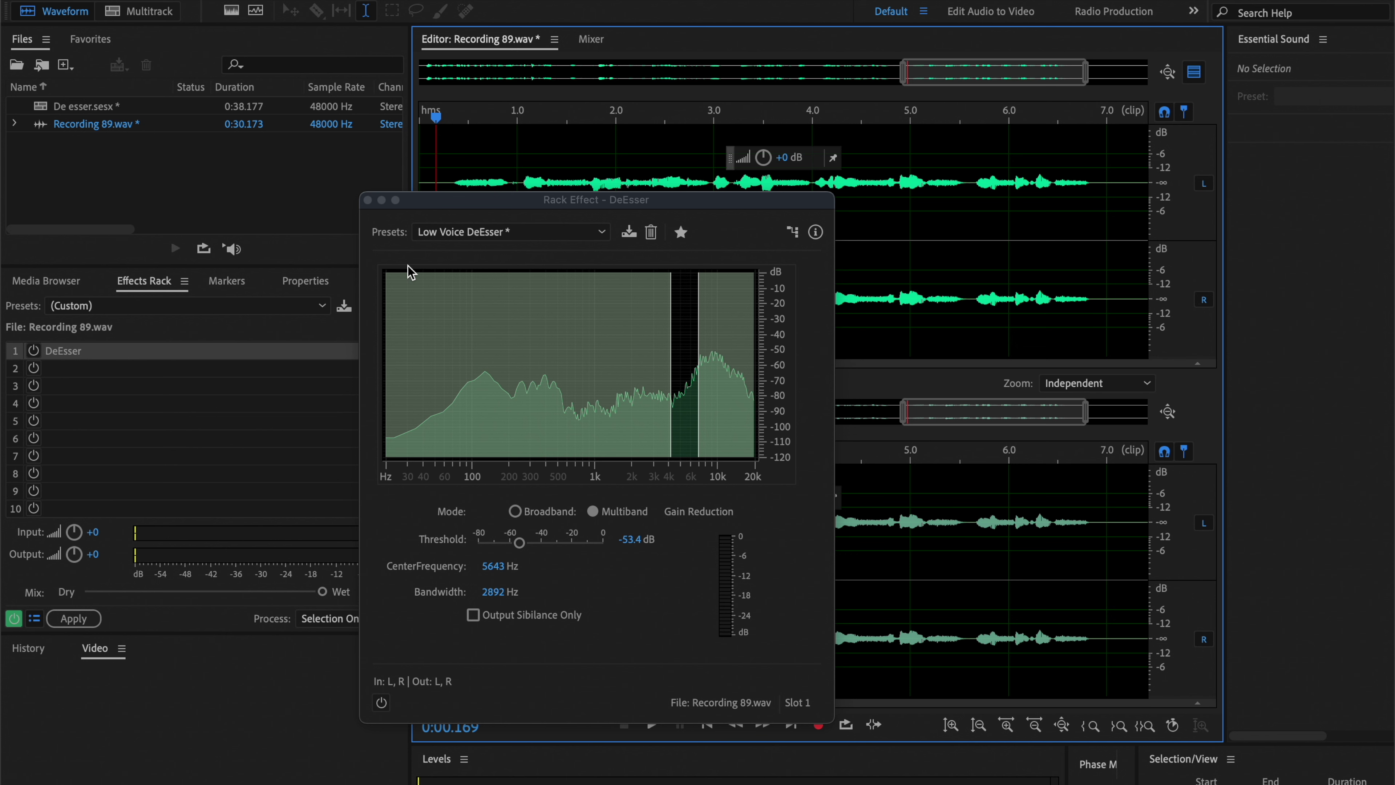
{"action": "key", "text": "space"}
{"action": "left_click", "coordinate": [381, 703]}
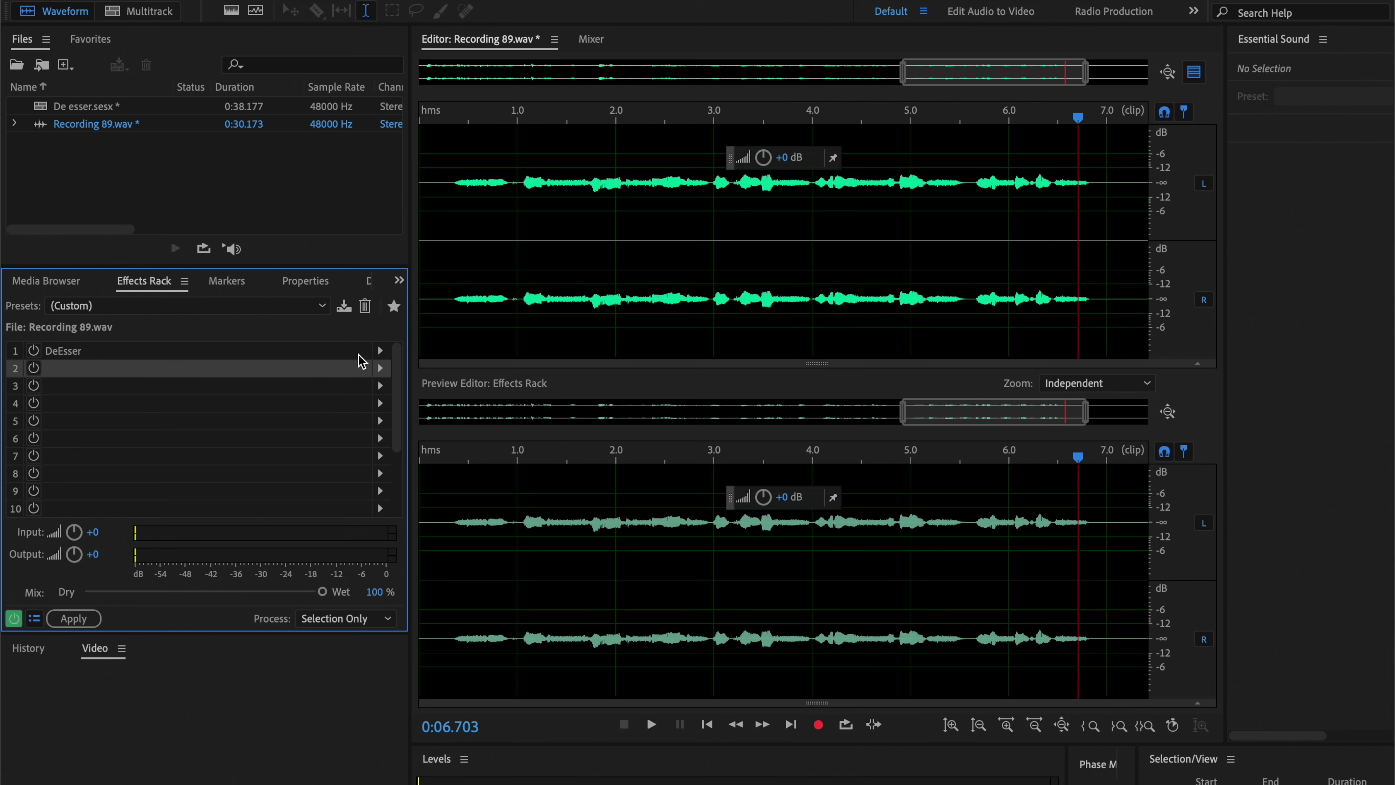
- Add a Parametric Equalizer to slot 2 and play to see the live spectrum
{"action": "left_click", "coordinate": [383, 368]}
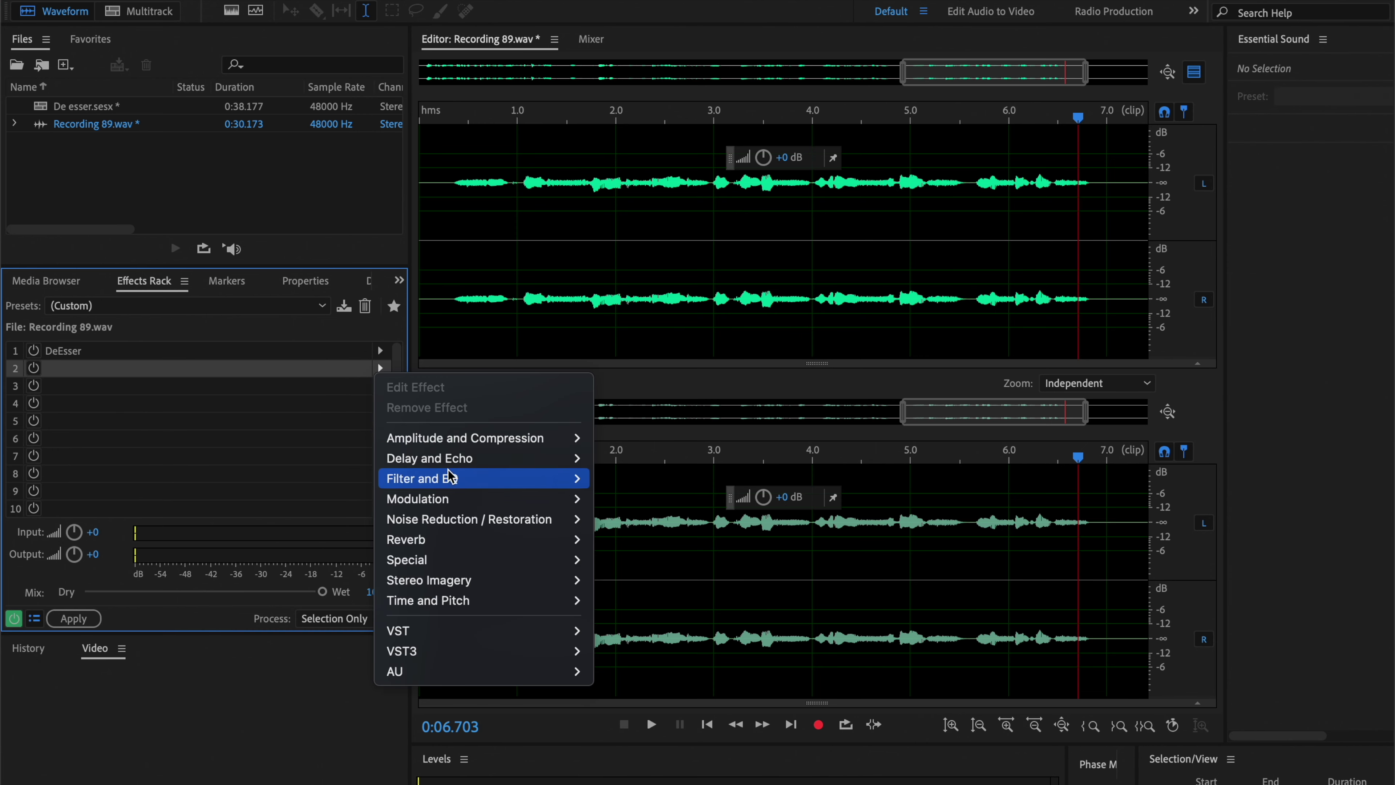
{"action": "mouse_move", "coordinate": [527, 478]}
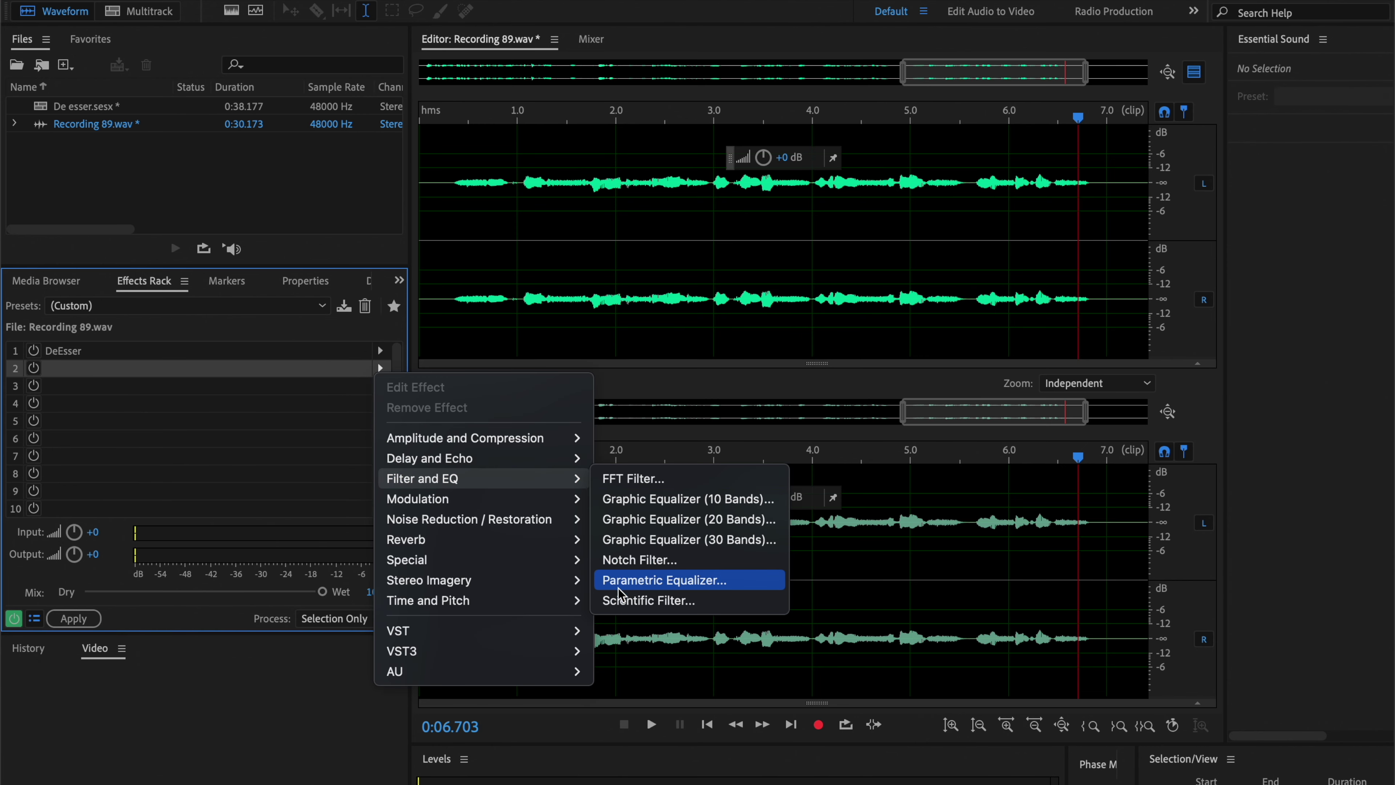
{"action": "left_click", "coordinate": [637, 581]}
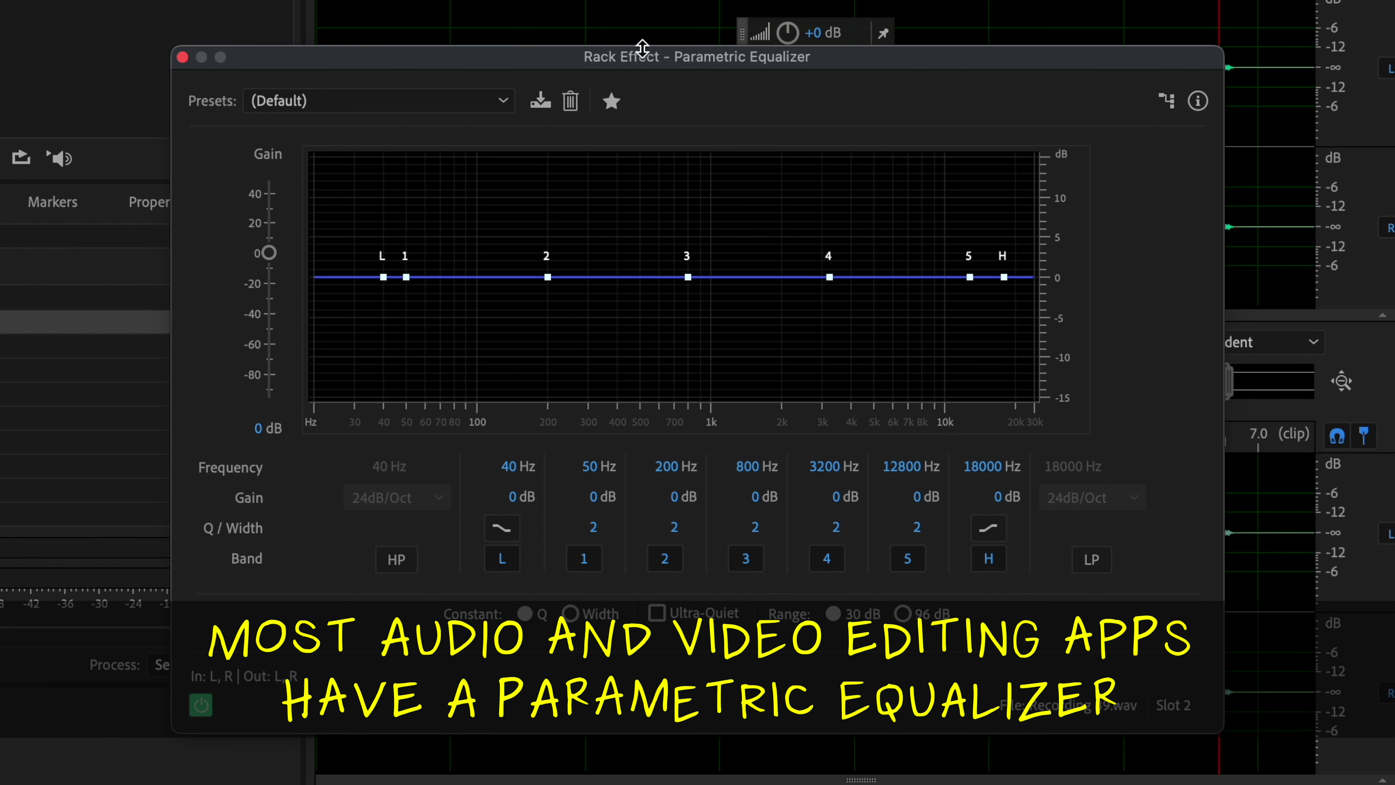
{"action": "key", "text": "space"}
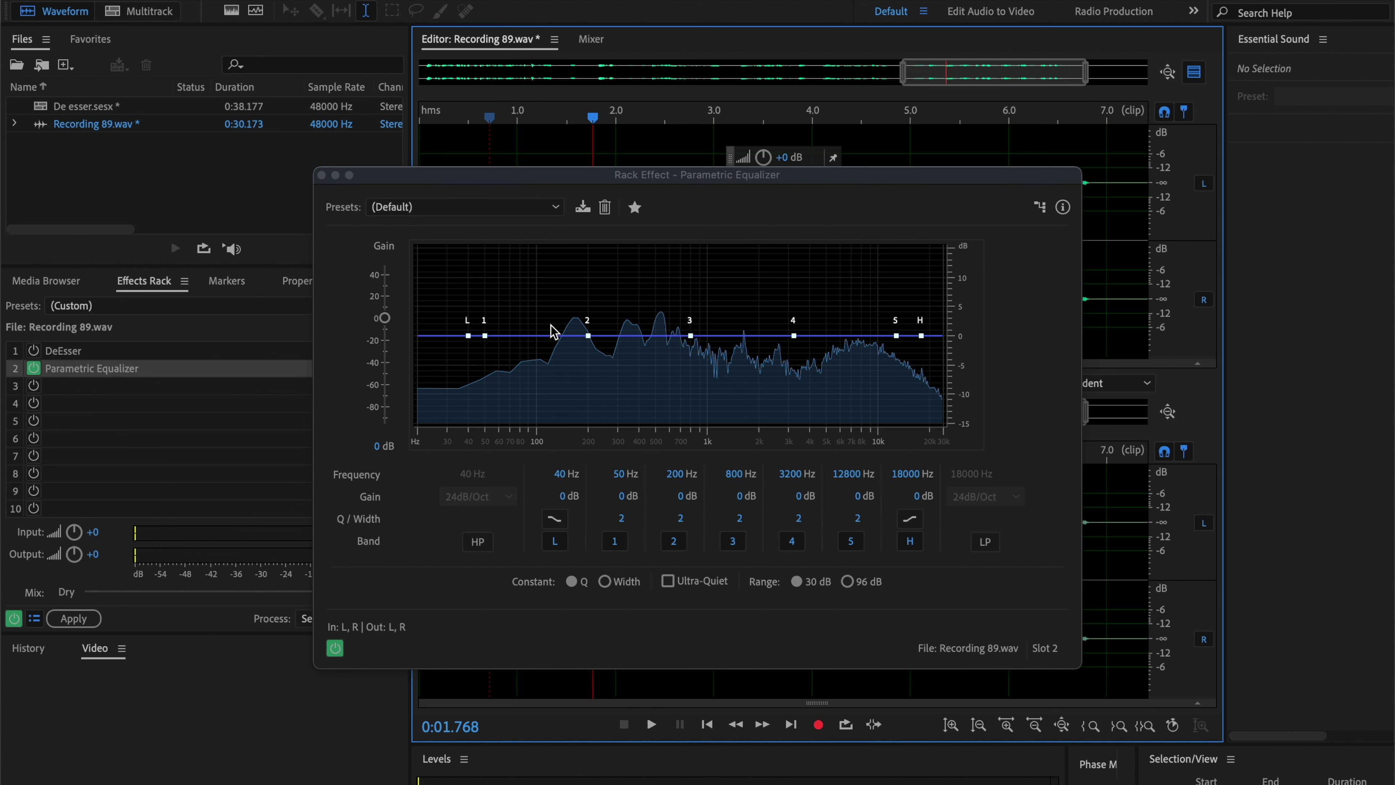
- Set EQ band 5 to a narrow Q of 13.3 and raise it into a sharp boost
{"action": "left_click", "coordinate": [897, 336]}
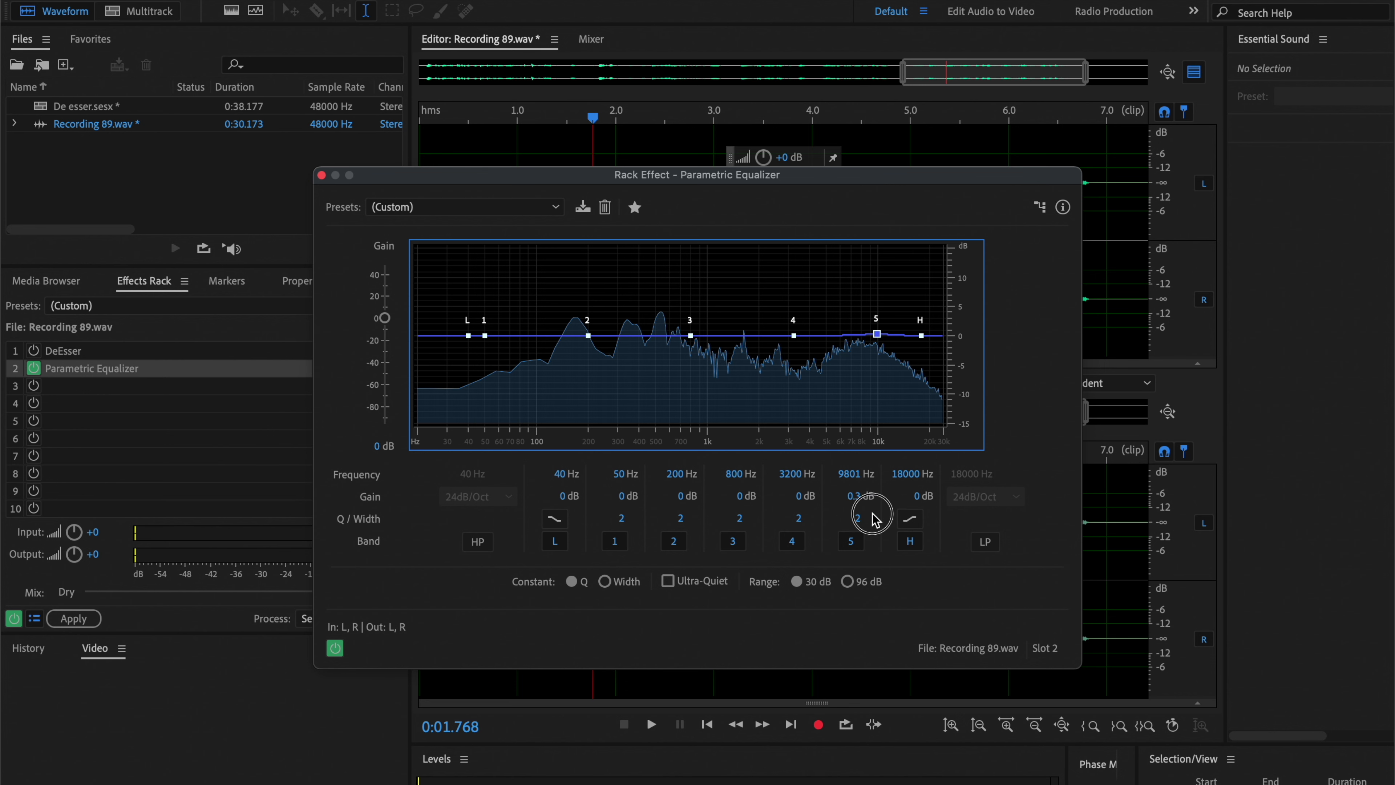
{"action": "left_click", "coordinate": [863, 518]}
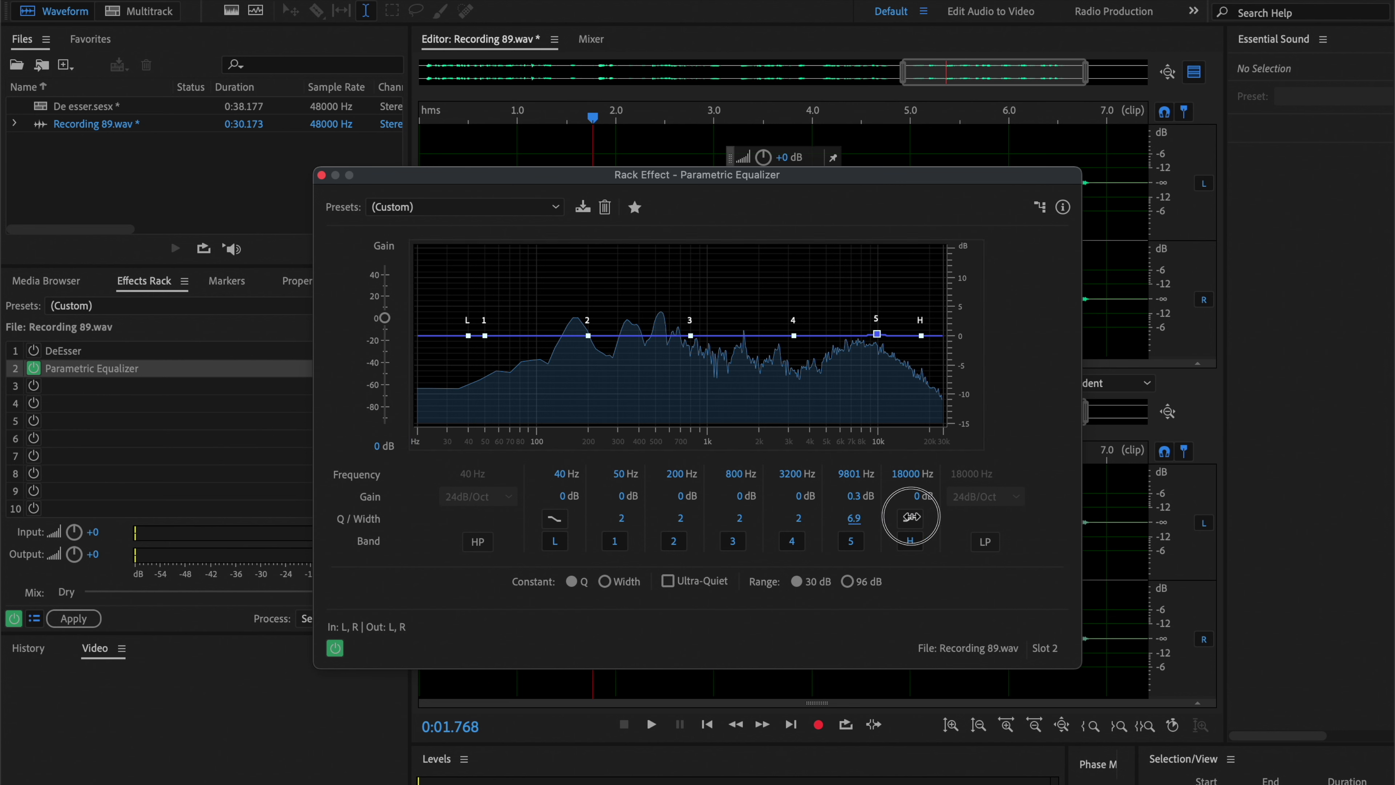
{"action": "left_click_drag", "start_coordinate": [877, 335], "coordinate": [853, 262]}
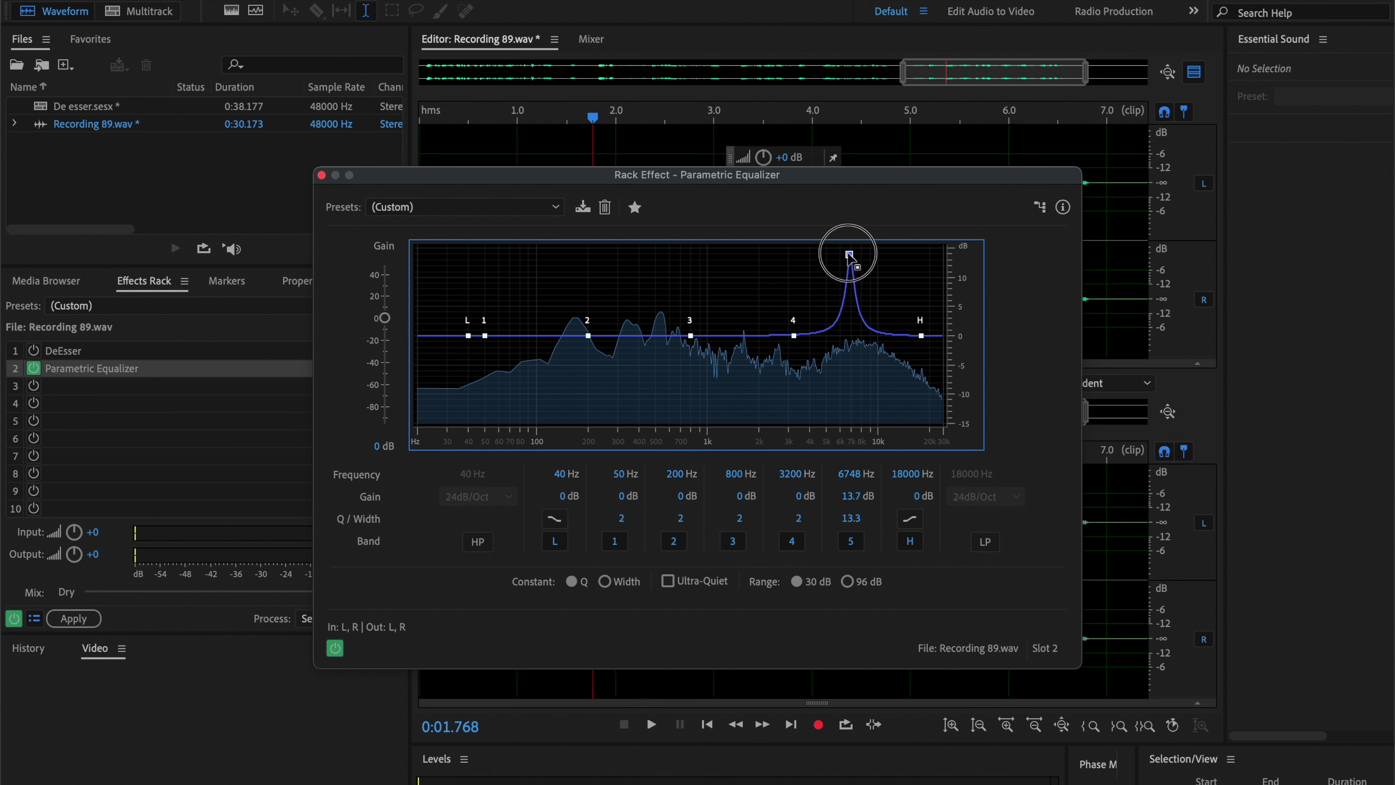
- Sweep the +14.4 dB band 5 peak to about 10048 Hz while playing the recording
{"action": "left_click", "coordinate": [459, 118]}
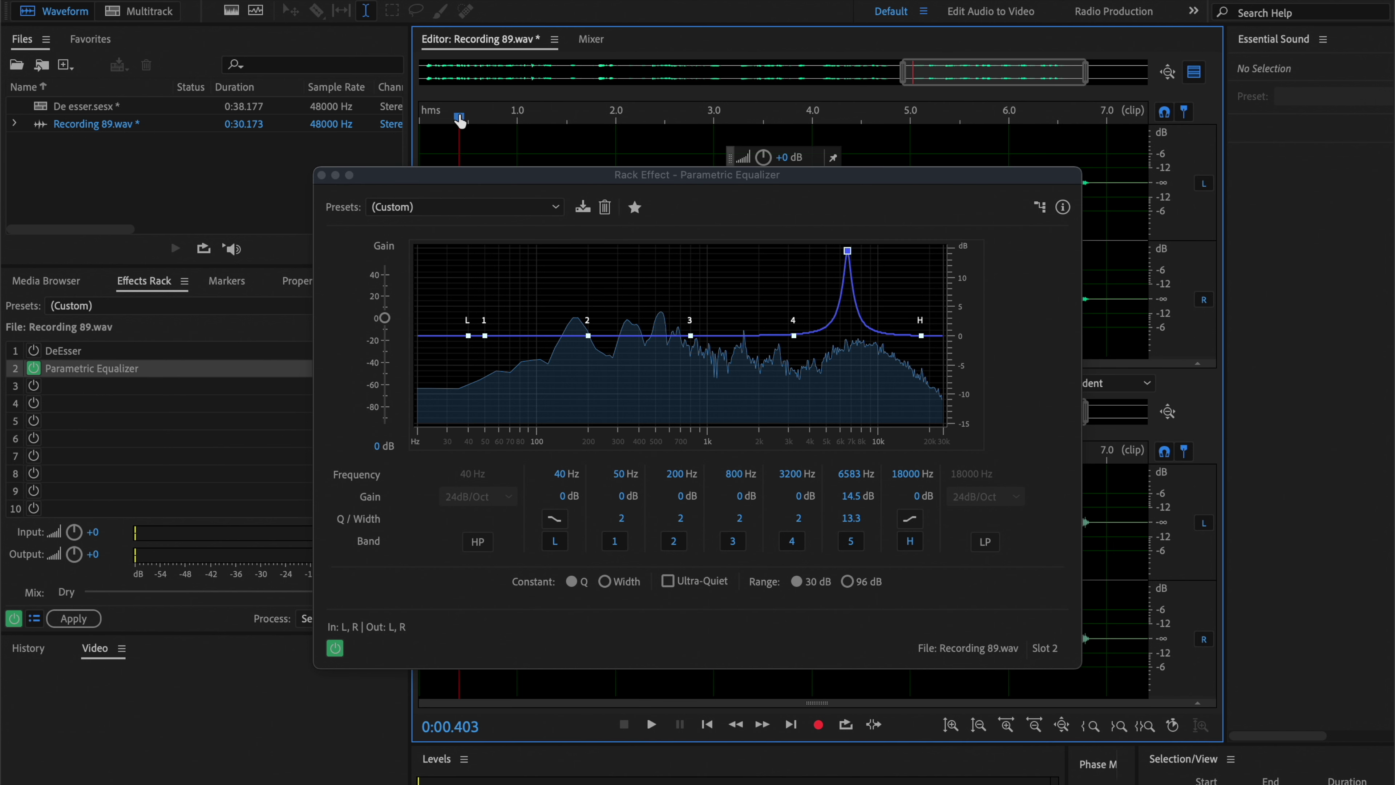
{"action": "key", "text": "space"}
{"action": "left_click", "coordinate": [888, 249]}
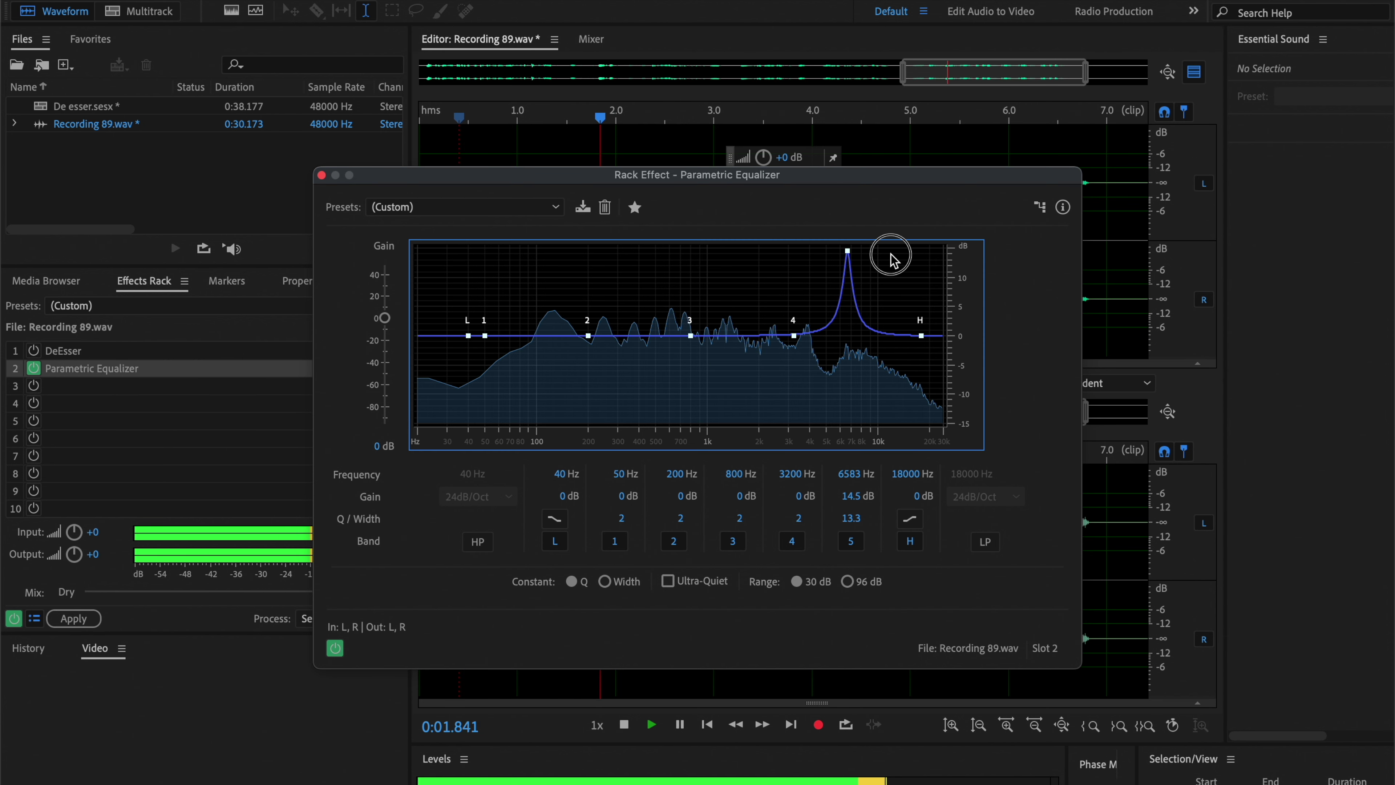
{"action": "left_click_drag", "start_coordinate": [850, 256], "coordinate": [879, 252]}
{"action": "left_click", "coordinate": [446, 117]}
{"action": "key", "text": "space"}
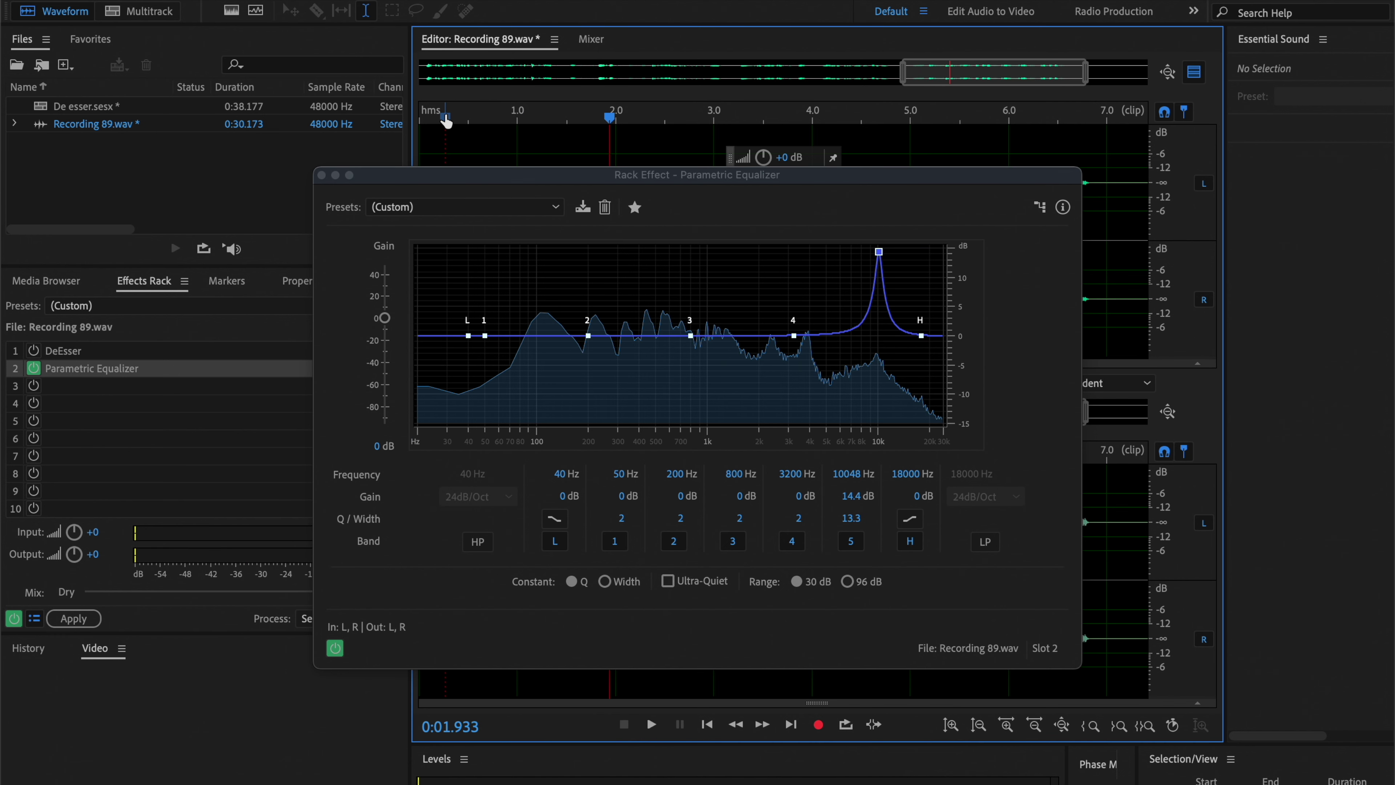
{"action": "key", "text": "space"}
- Pull EQ band 5 below 0 dB into a narrow cut, auditioning it briefly
{"action": "left_click_drag", "start_coordinate": [879, 252], "coordinate": [875, 309]}
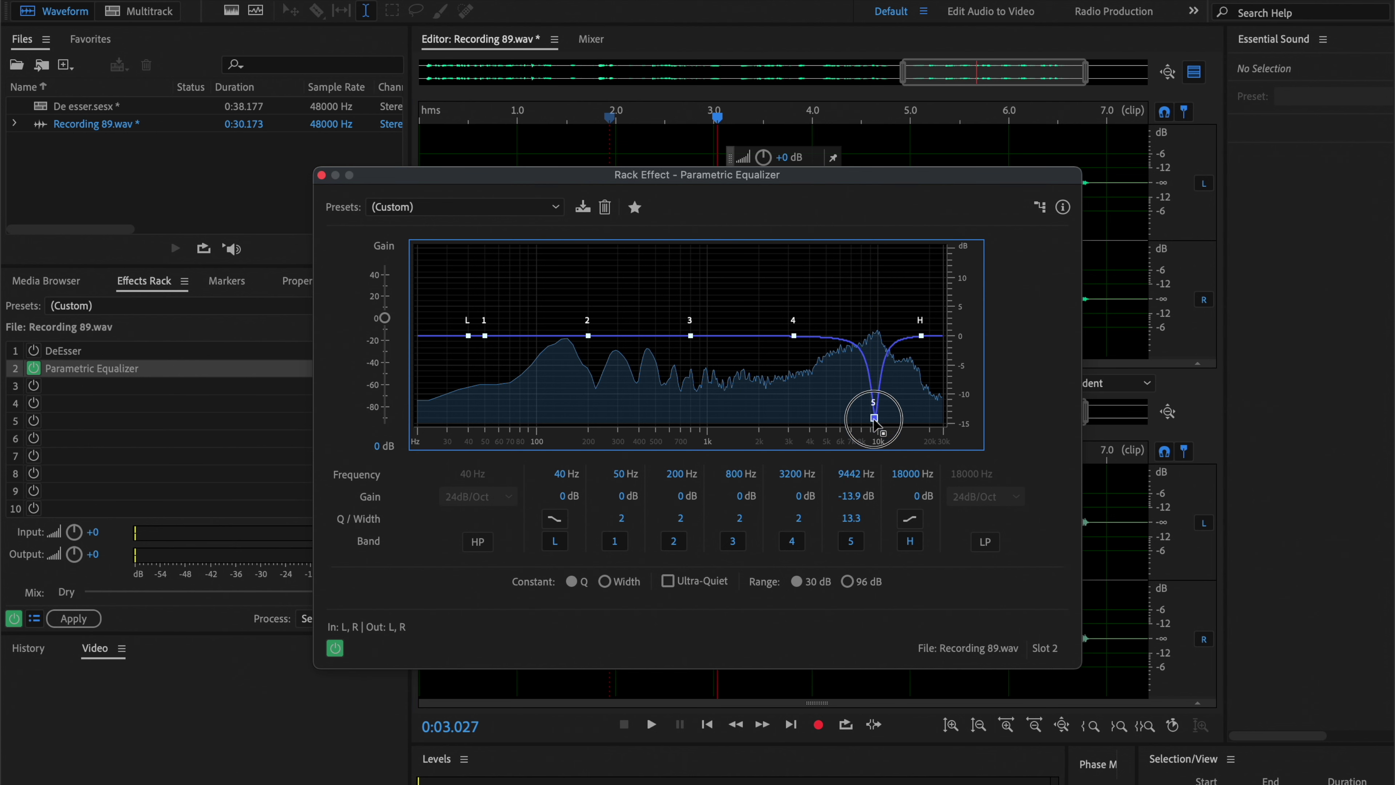
{"action": "key", "text": "space"}
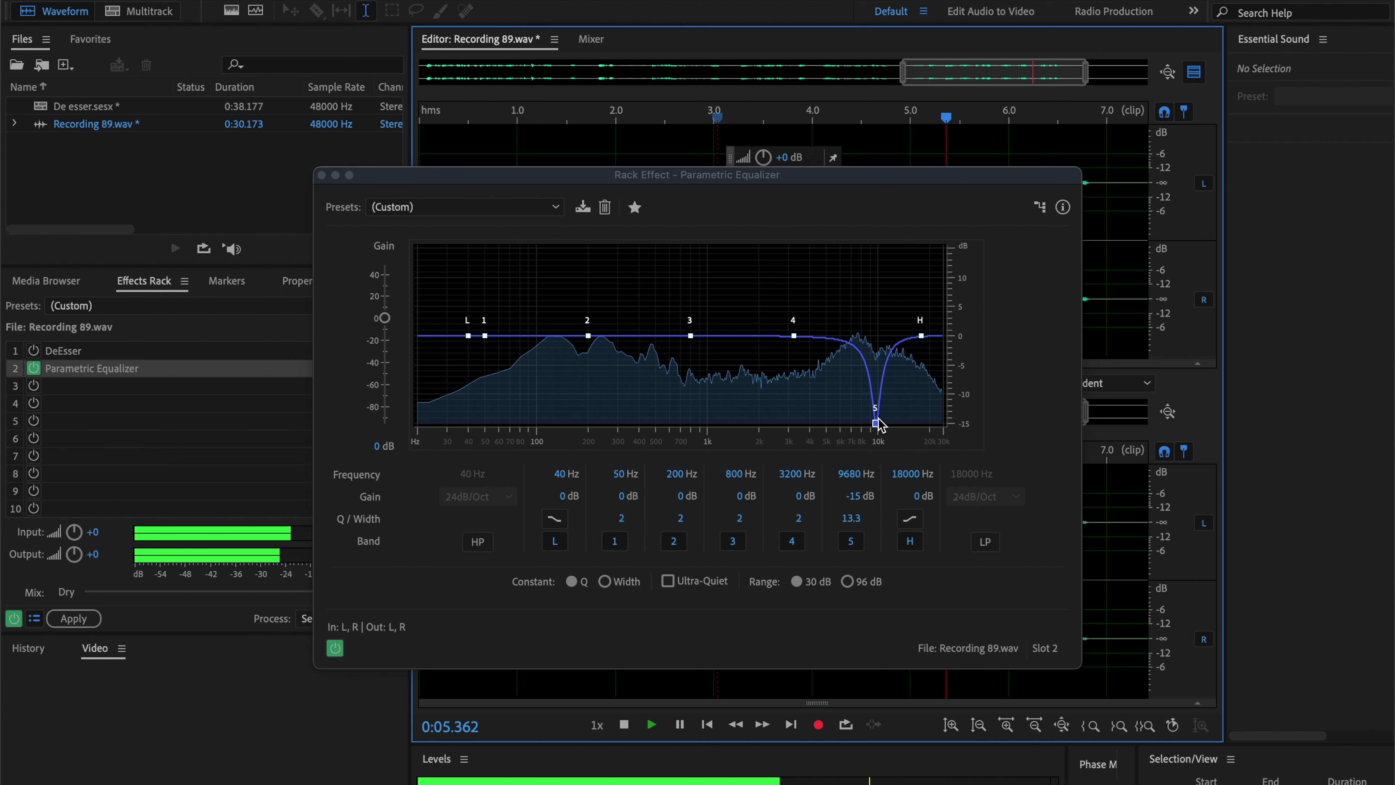
{"action": "key", "text": "space"}
{"action": "left_click_drag", "start_coordinate": [876, 424], "coordinate": [877, 421]}
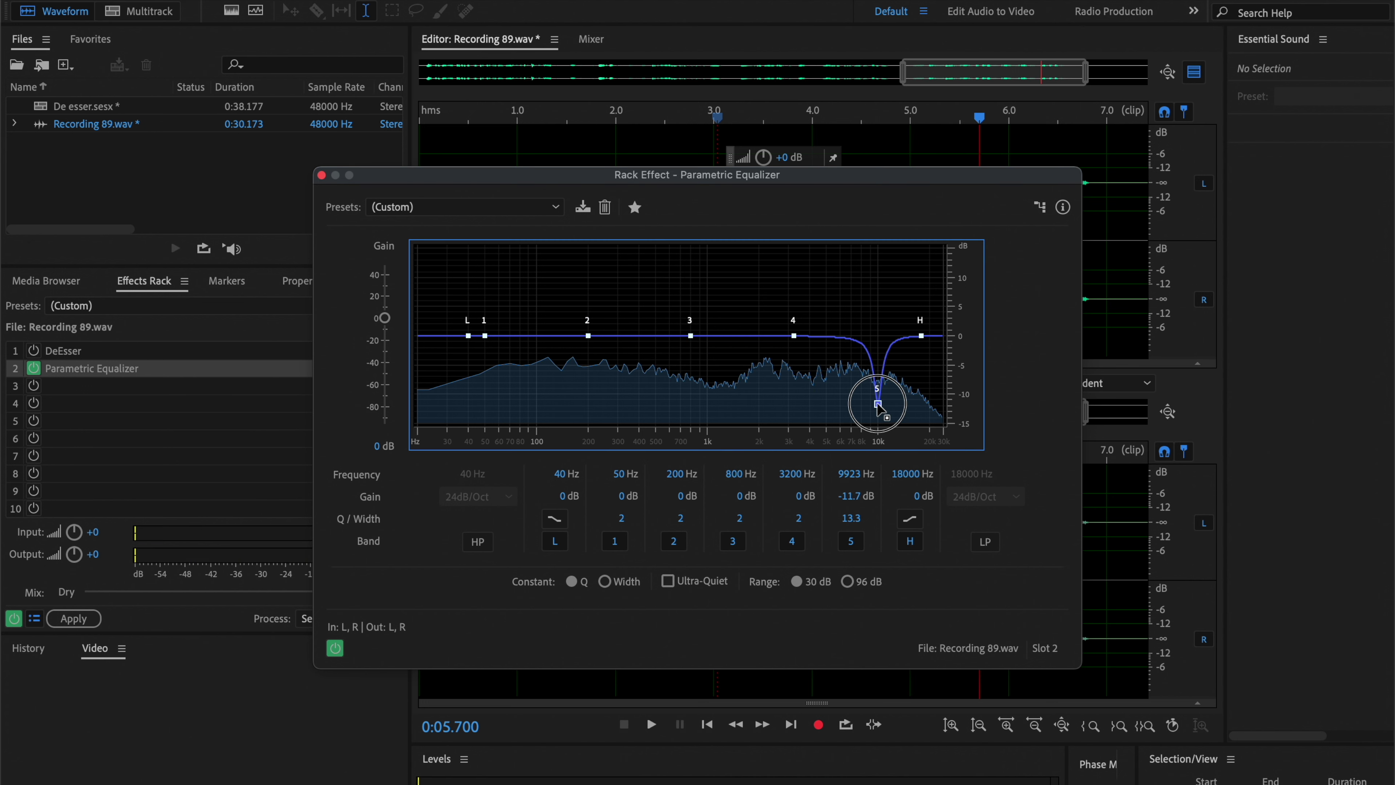
{"action": "left_click_drag", "start_coordinate": [855, 519], "coordinate": [855, 519]}
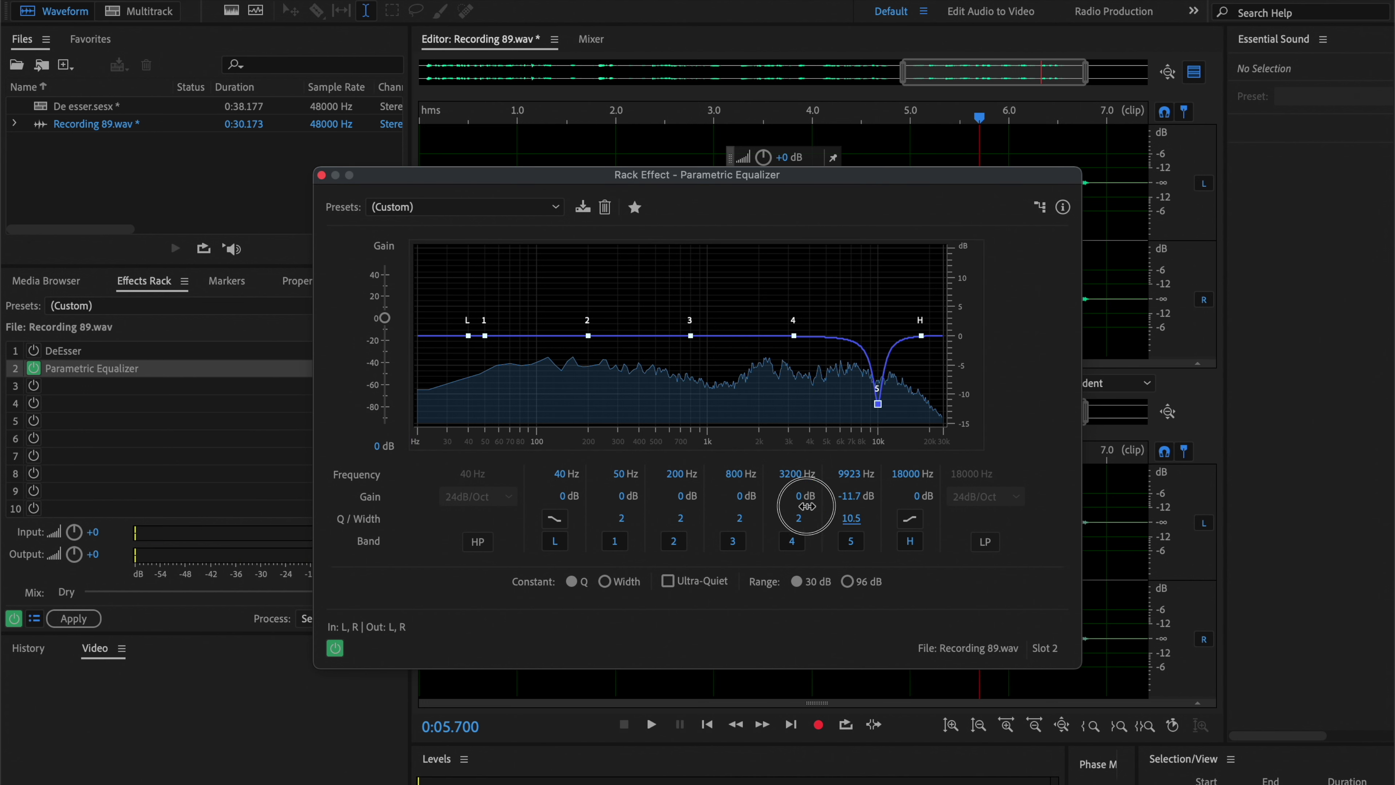
- Replay from the start and settle the notch at 10430 Hz, -13.3 dB, Q 9.4
{"action": "left_click", "coordinate": [427, 101]}
{"action": "left_click", "coordinate": [436, 118]}
{"action": "key", "text": "space"}
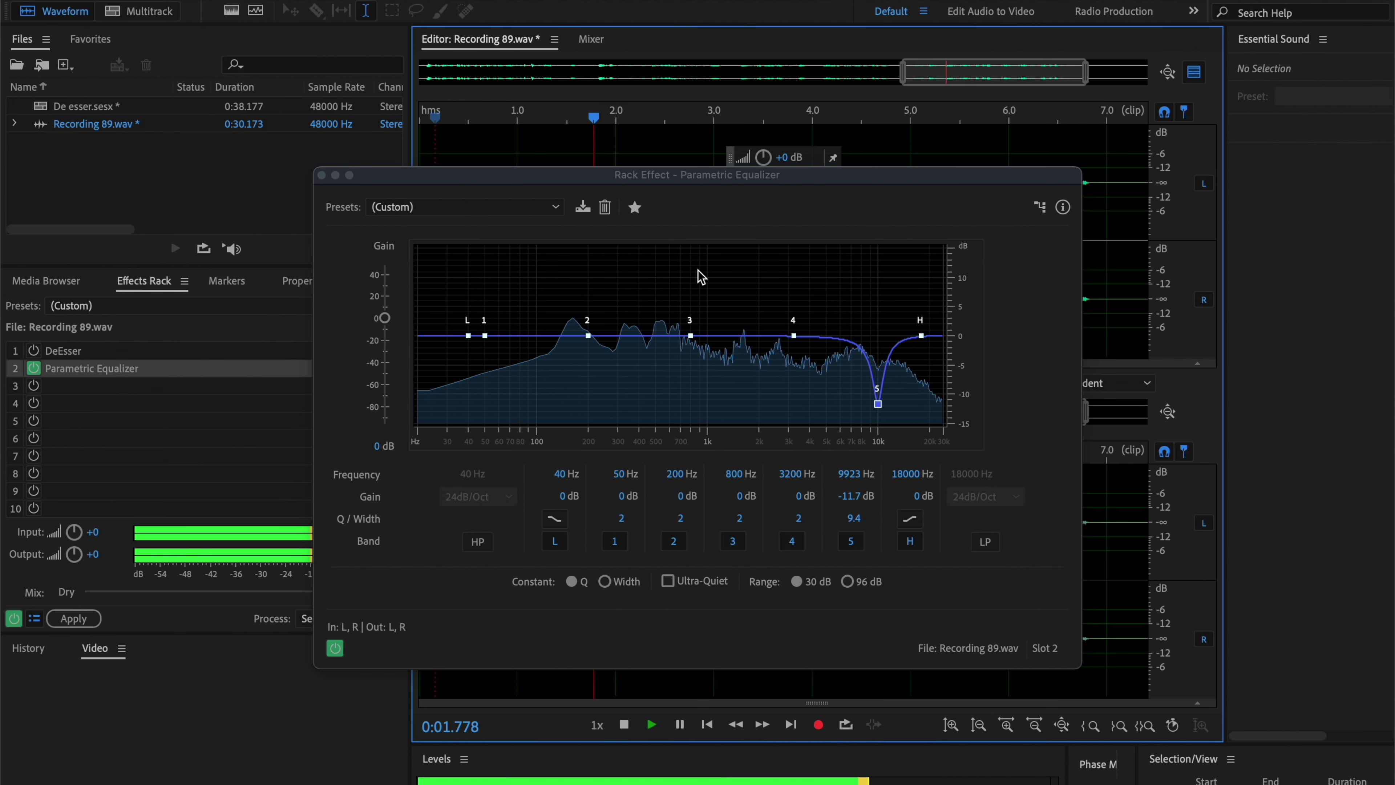
{"action": "left_click_drag", "start_coordinate": [877, 404], "coordinate": [882, 413]}
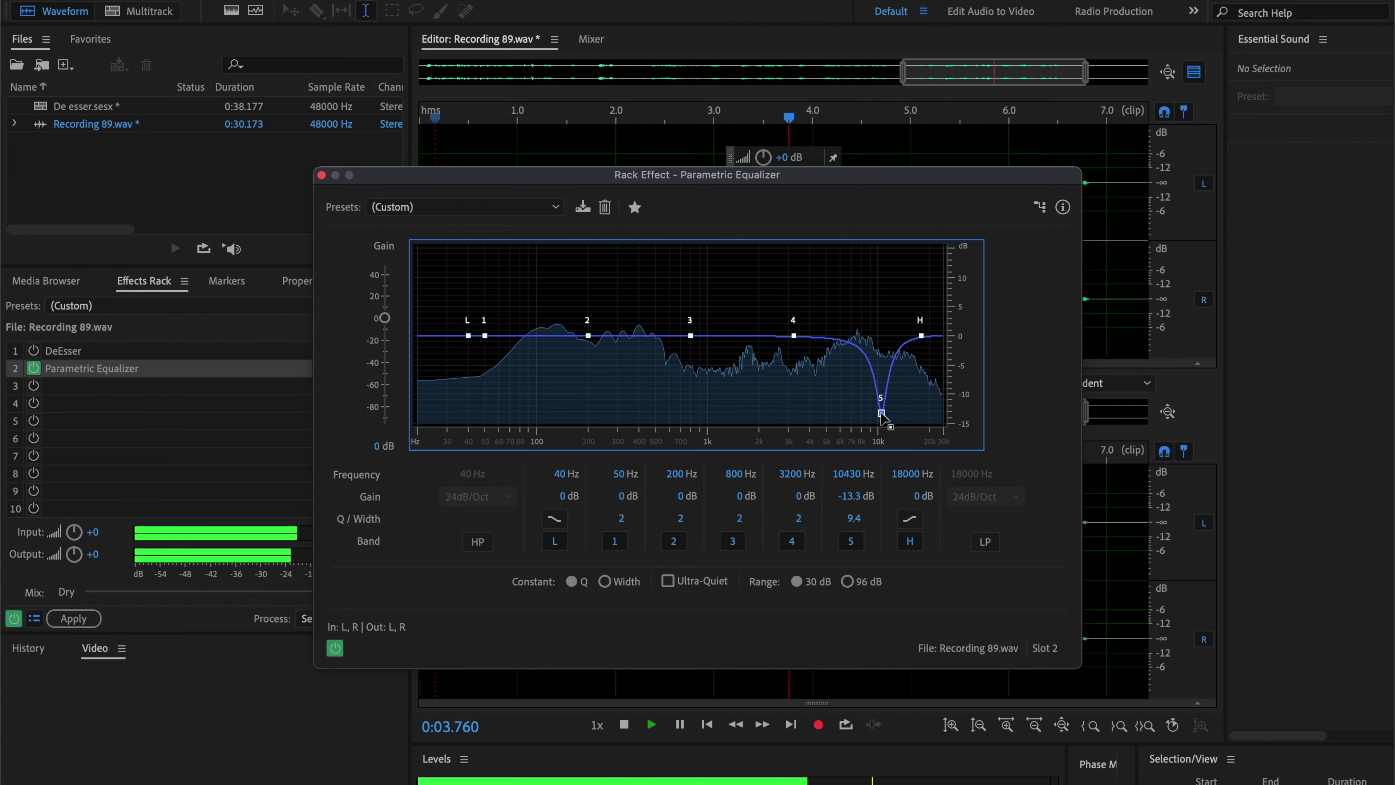